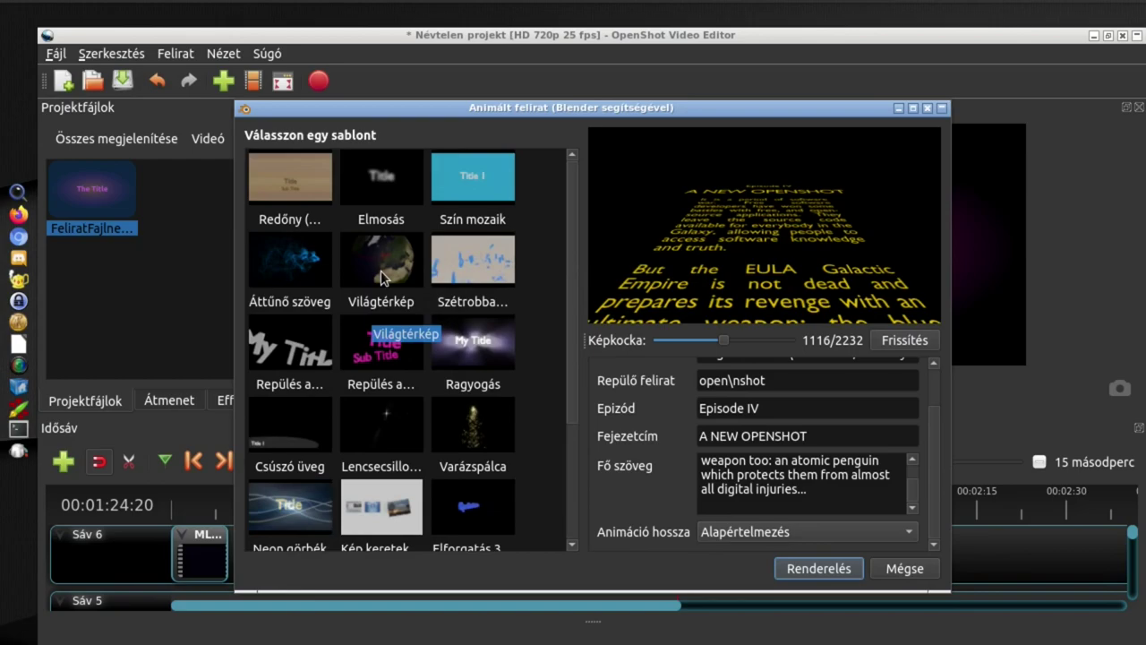
Preview the clapperboard template and the scrolling space movie template among the animated titles.
scroll(381, 270, "down", 3)
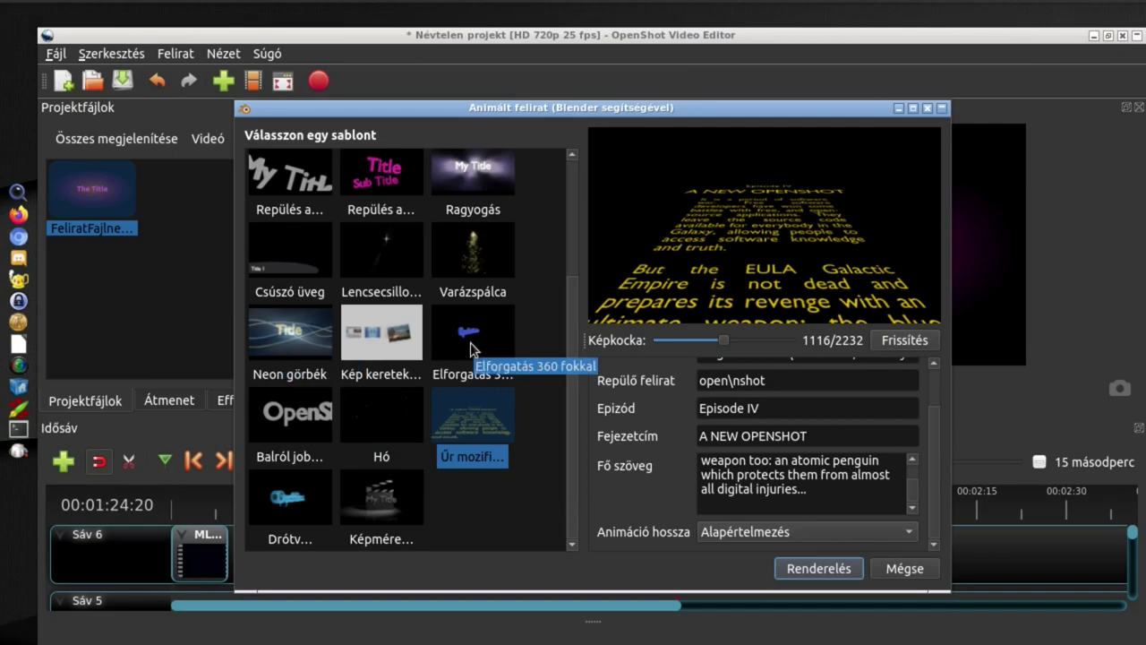
left_click(368, 504)
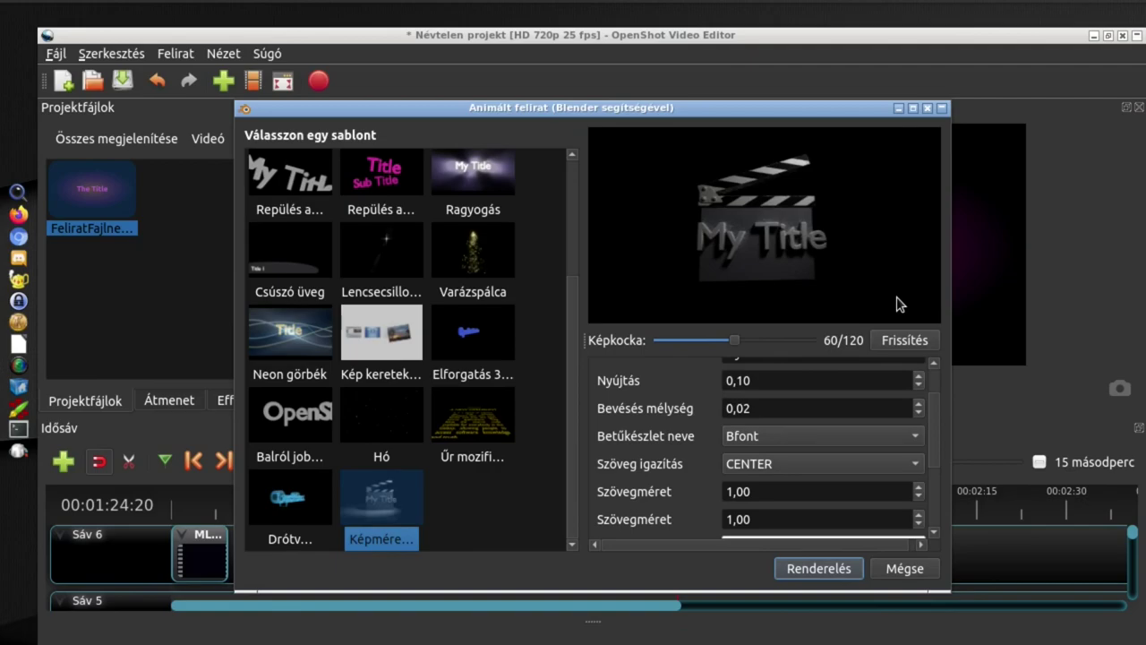
left_click(479, 426)
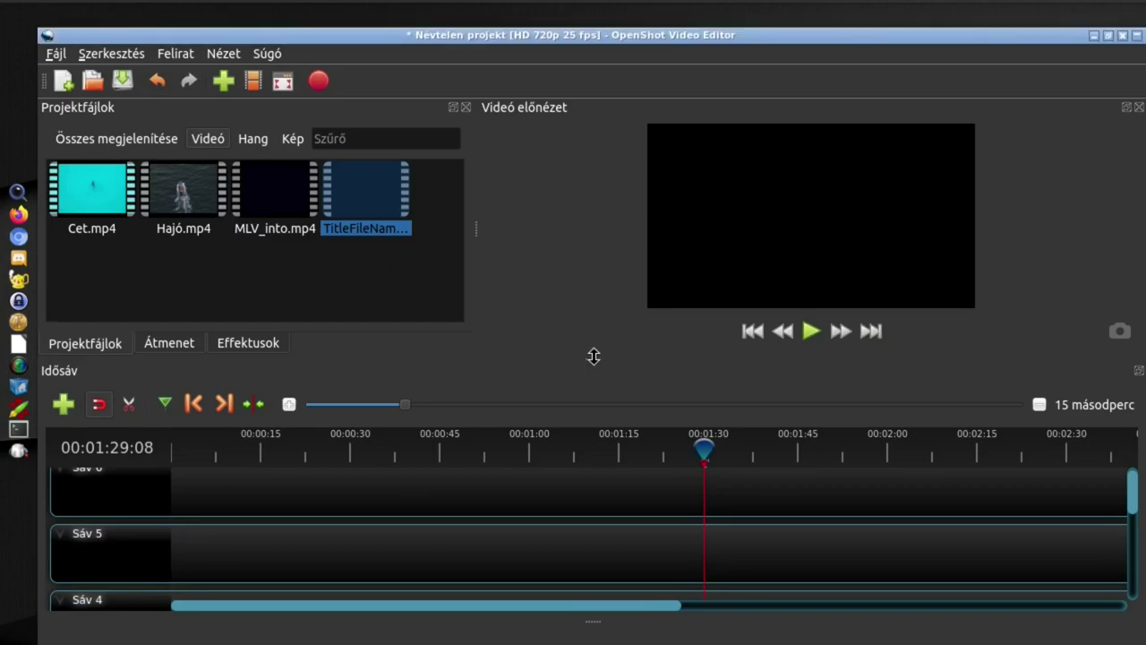
Enlarge the timeline area, place Hajó.mp4 at the start of track Sáv 5 and zoom the timeline to a 1-second scale.
left_click_drag(593, 357, 596, 309)
left_click_drag(181, 198, 198, 490)
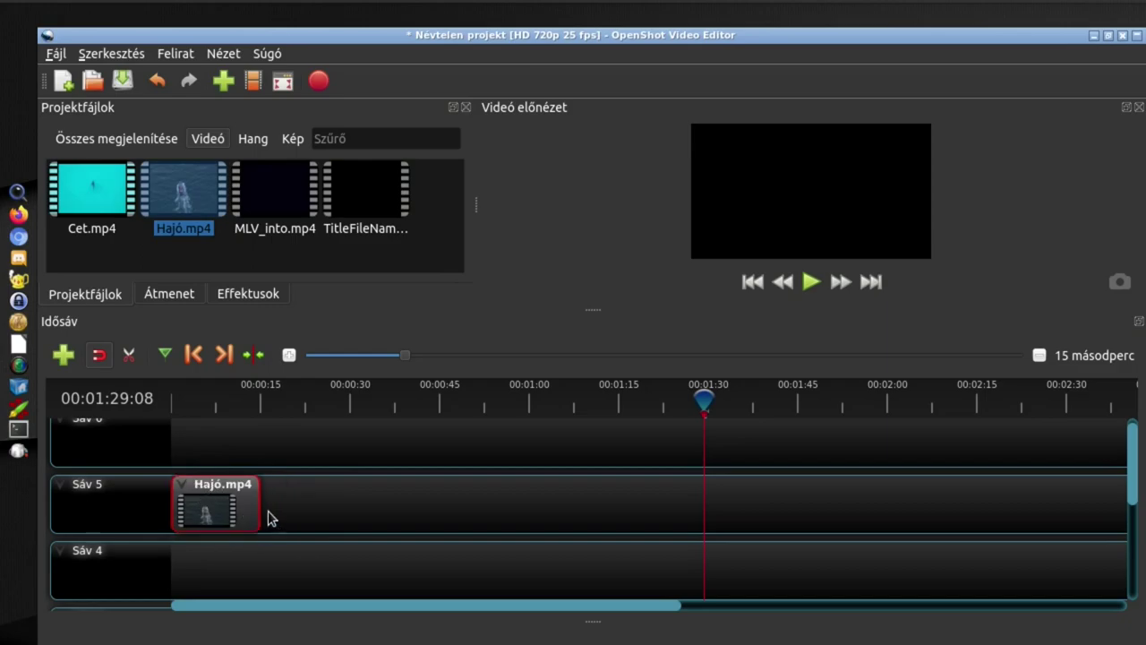
left_click(219, 400)
scroll(235, 507, "up", 1)
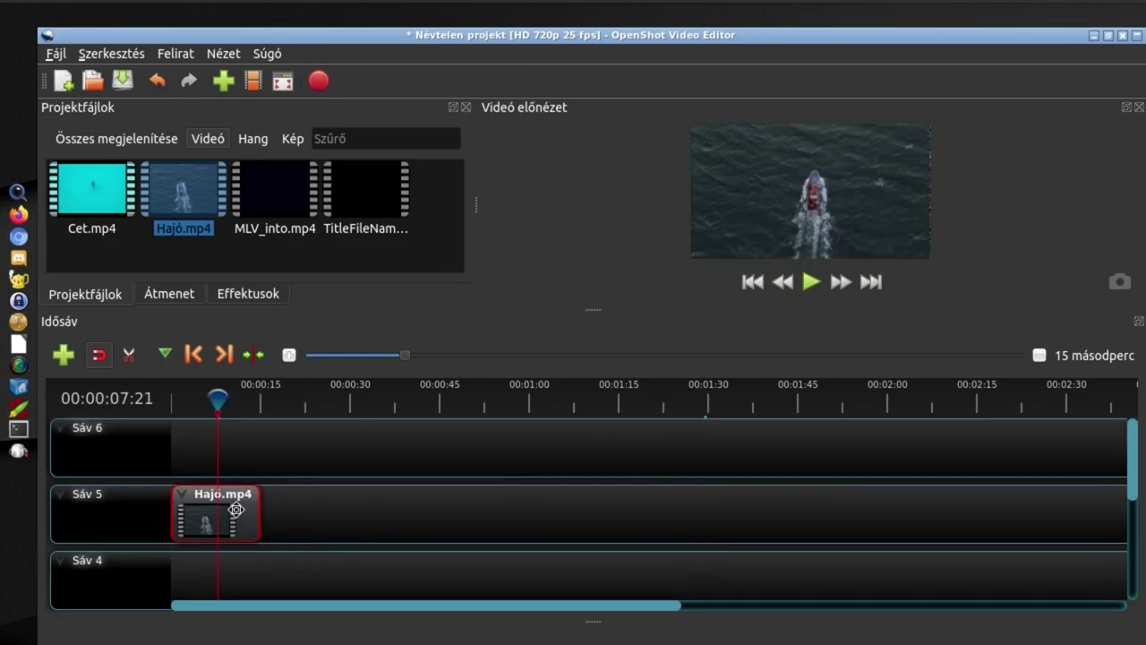
scroll(235, 507, "up", 5)
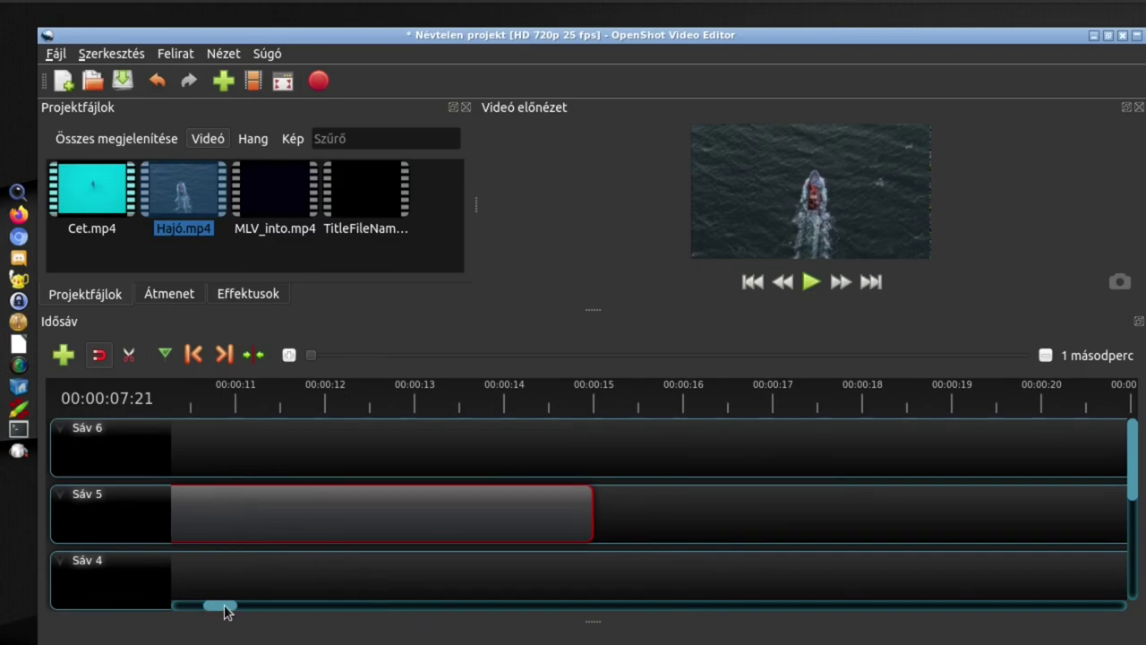
left_click_drag(228, 607, 179, 606)
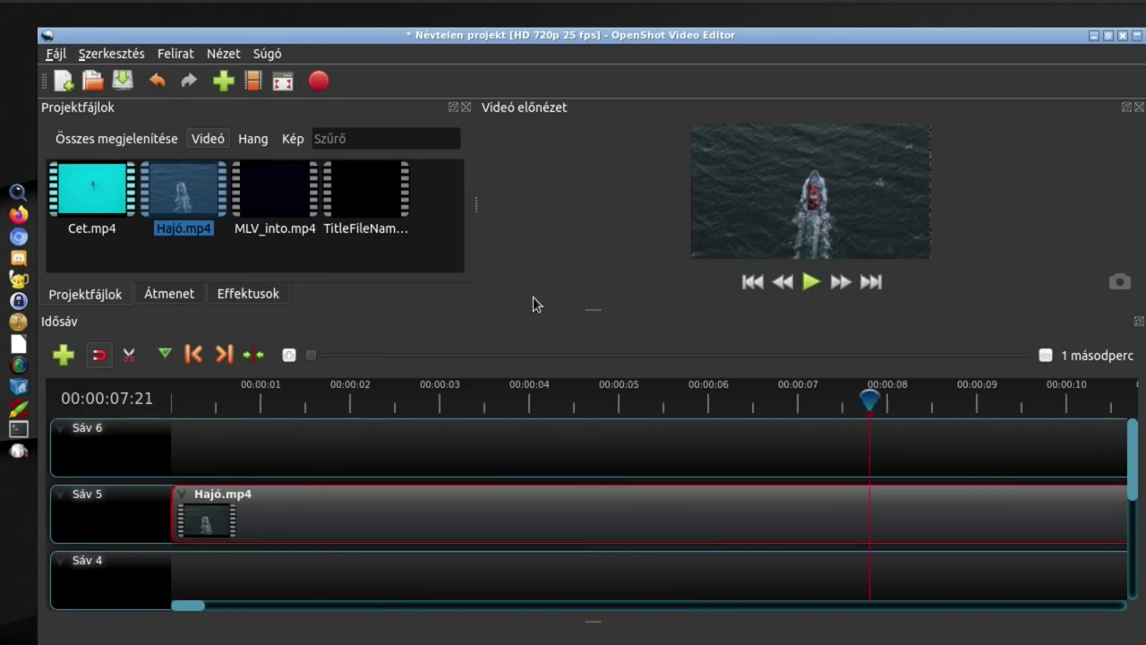
Play the clip to find a cut point, split Hajó.mp4 at 00:00:06:04 and align the second piece directly against the first.
left_click(514, 405)
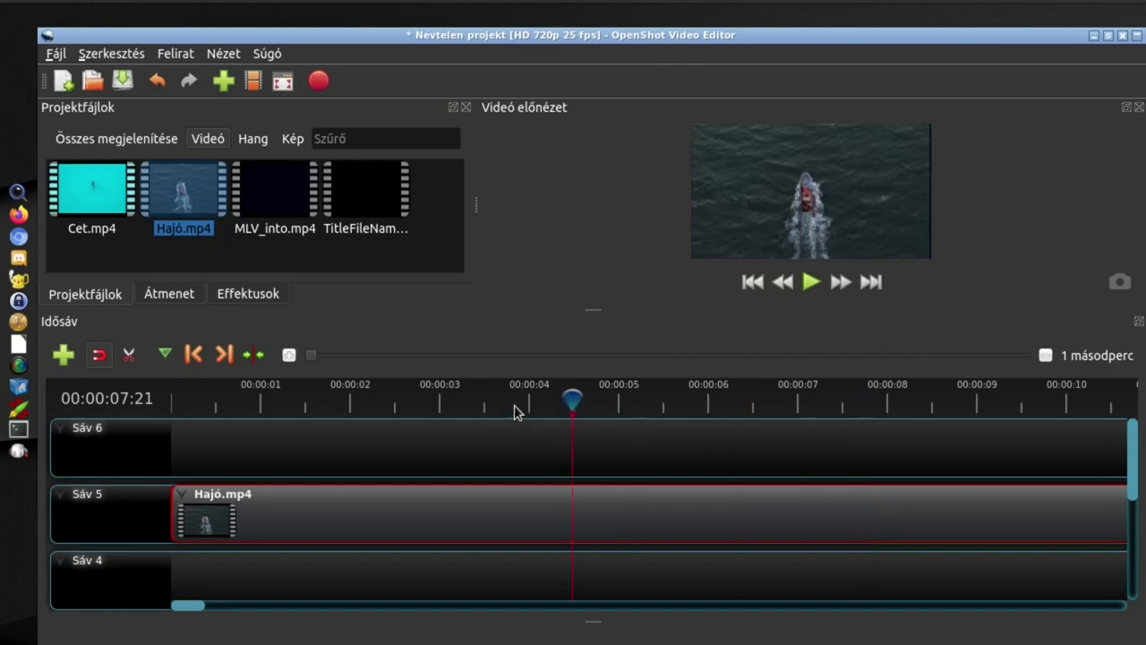
key("space")
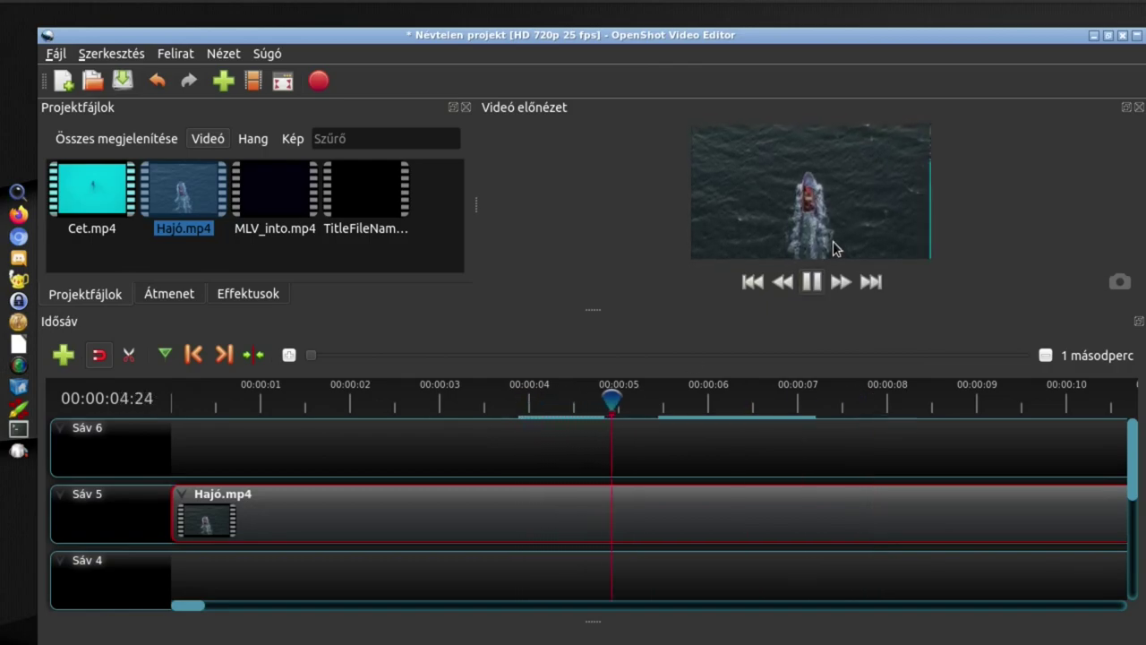
key("space")
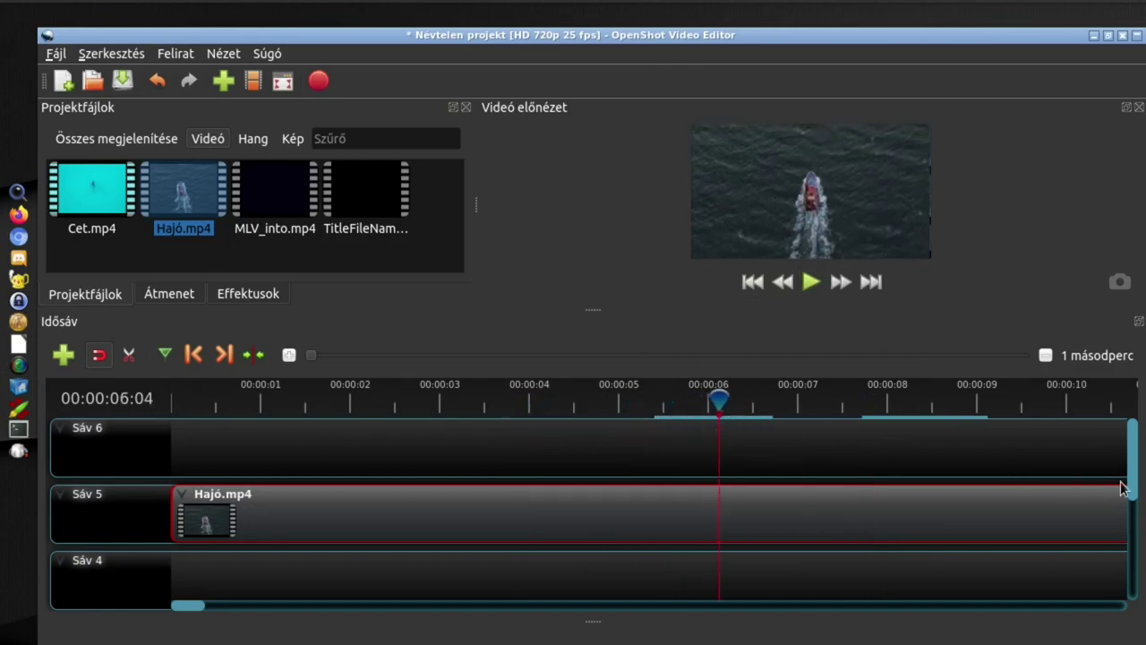
left_click(129, 355)
left_click(721, 510)
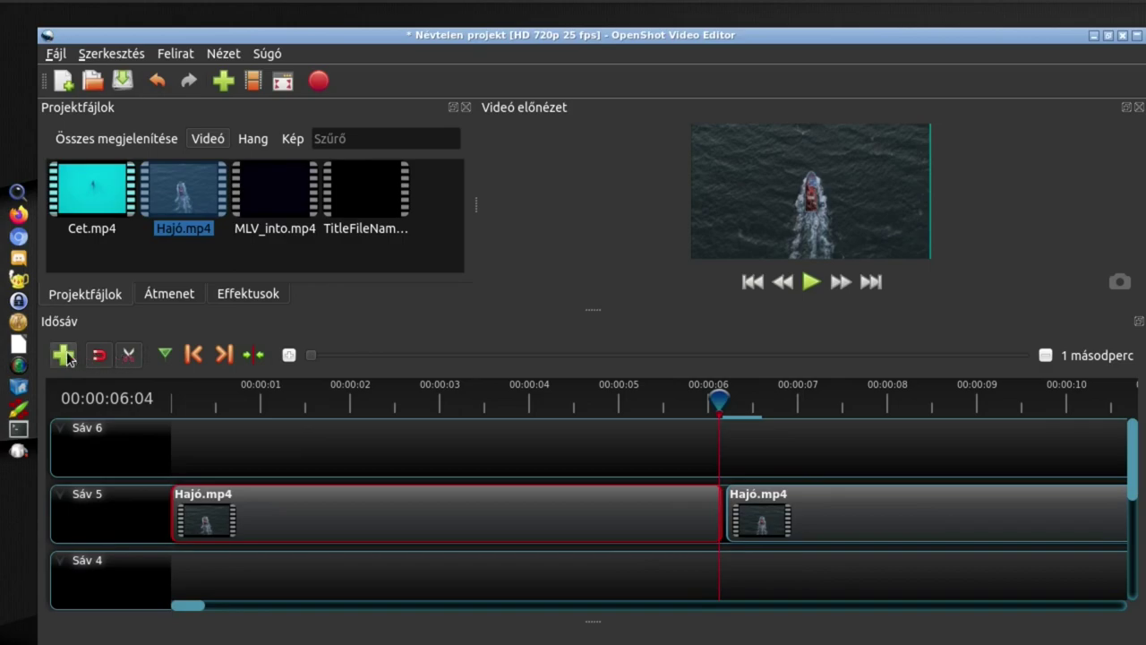
left_click(132, 356)
mouse_move(824, 509)
left_mouse_down()
mouse_move(922, 509)
mouse_move(823, 493)
left_mouse_up()
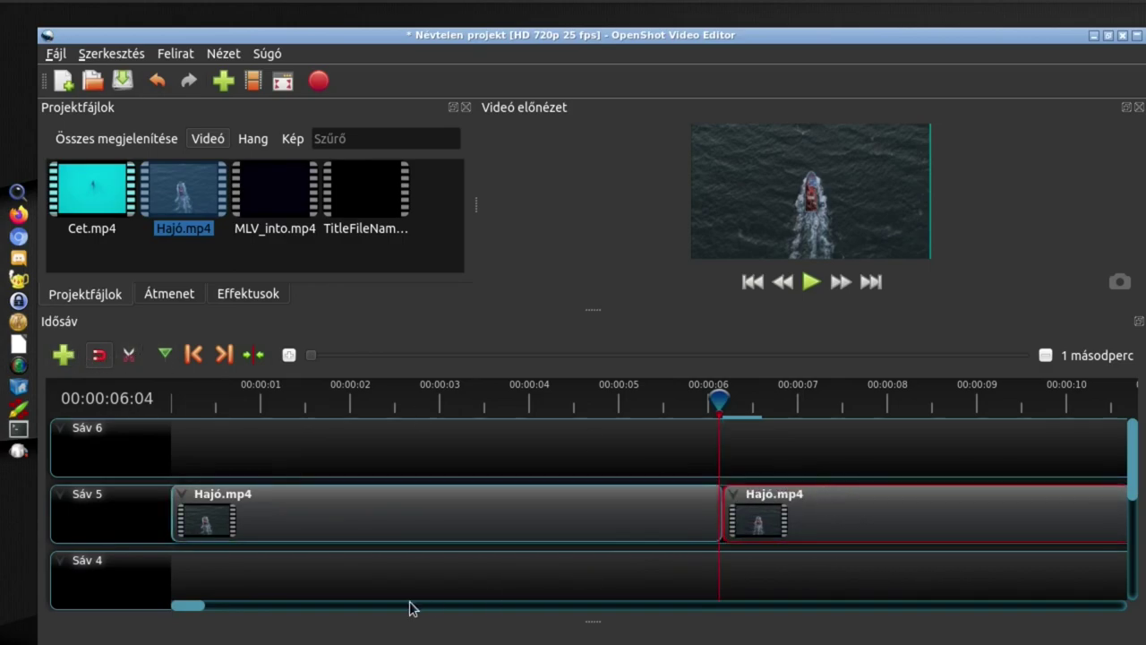
Split the second Hajó.mp4 piece on Sáv 5 at about 8.7 seconds.
scroll(202, 609, "down", 3)
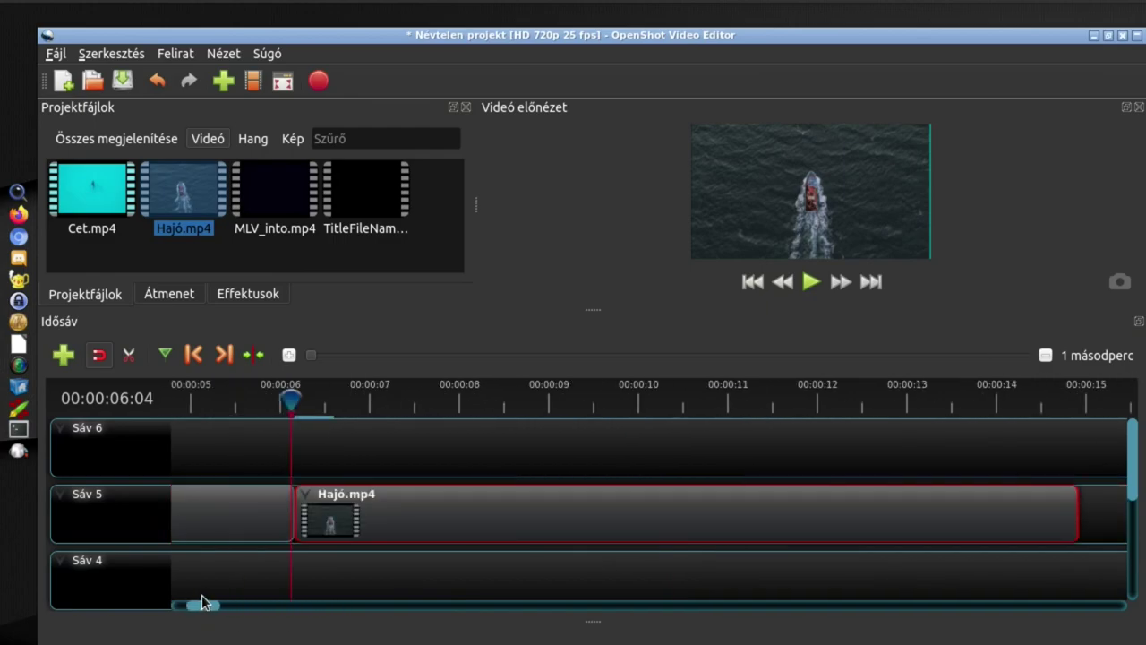
left_click(128, 355)
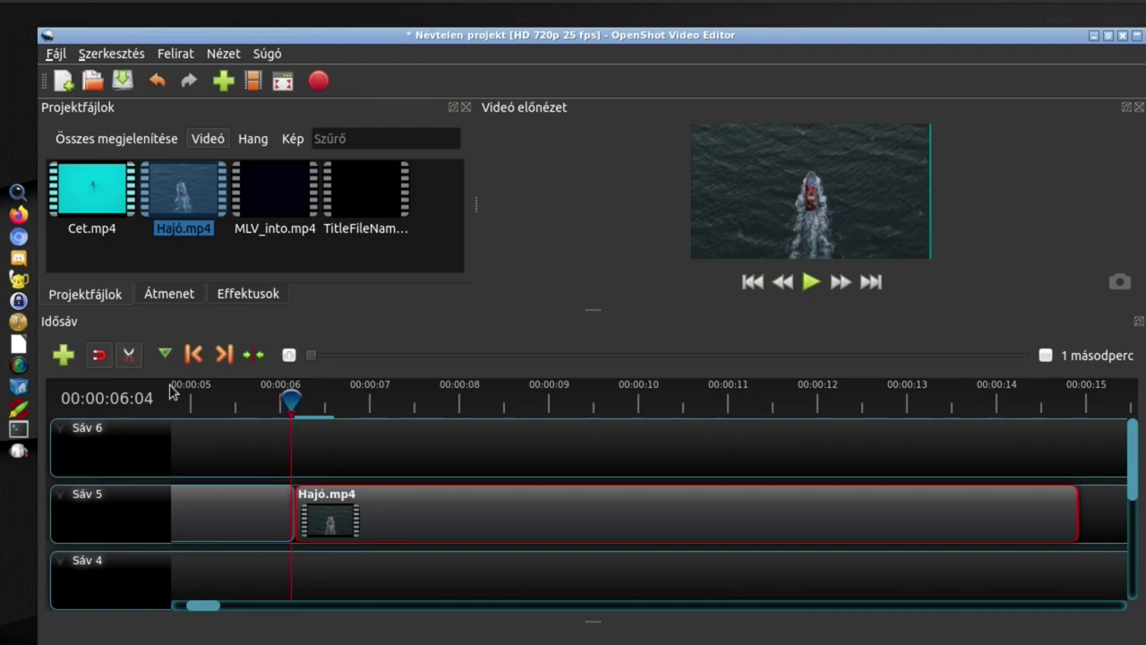
left_click(522, 507)
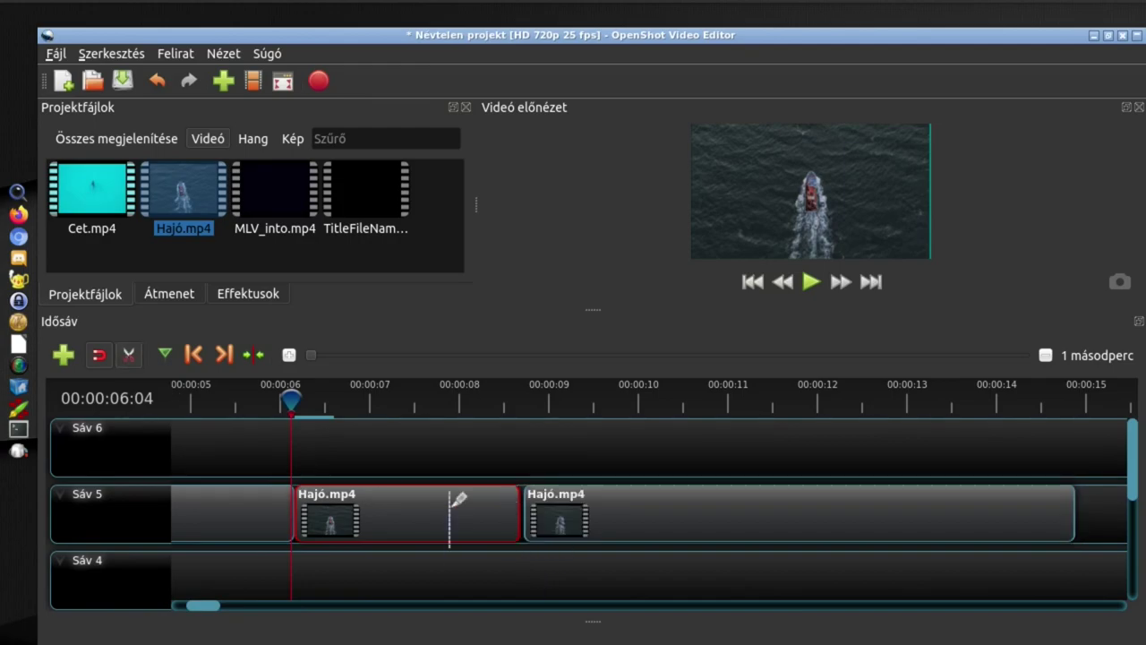
left_click(134, 356)
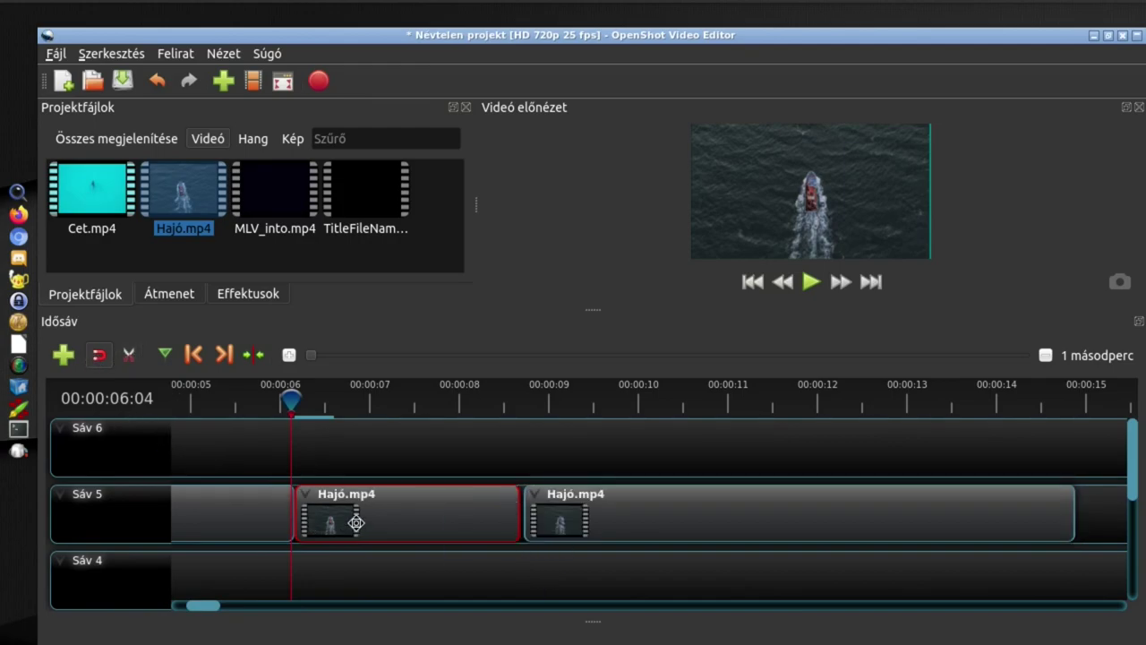
Delete the short middle piece, overlap the last Hajó.mp4 piece with the first for a transition, then move it back to the first piece's end.
key("Delete")
left_click_drag(629, 508, 280, 514)
left_click_drag(366, 521, 489, 509)
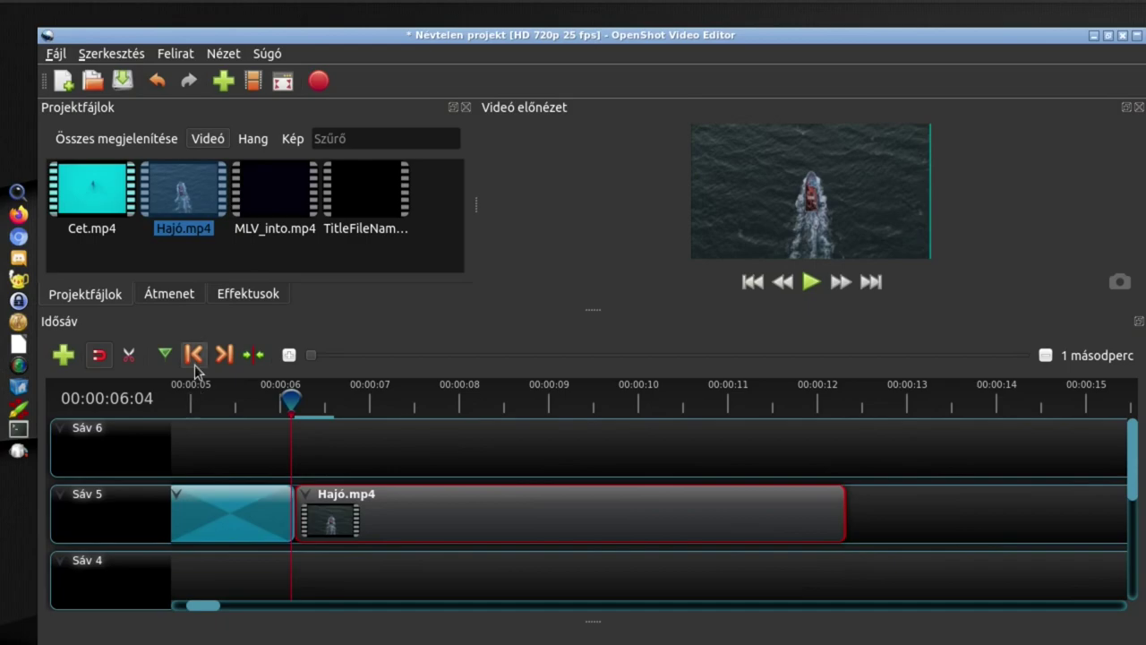
Add Cet.mp4 to the timeline and move it onto Sáv 5 at about 10.1 seconds, overlapping the end of Hajó.mp4.
left_click_drag(89, 186, 907, 440)
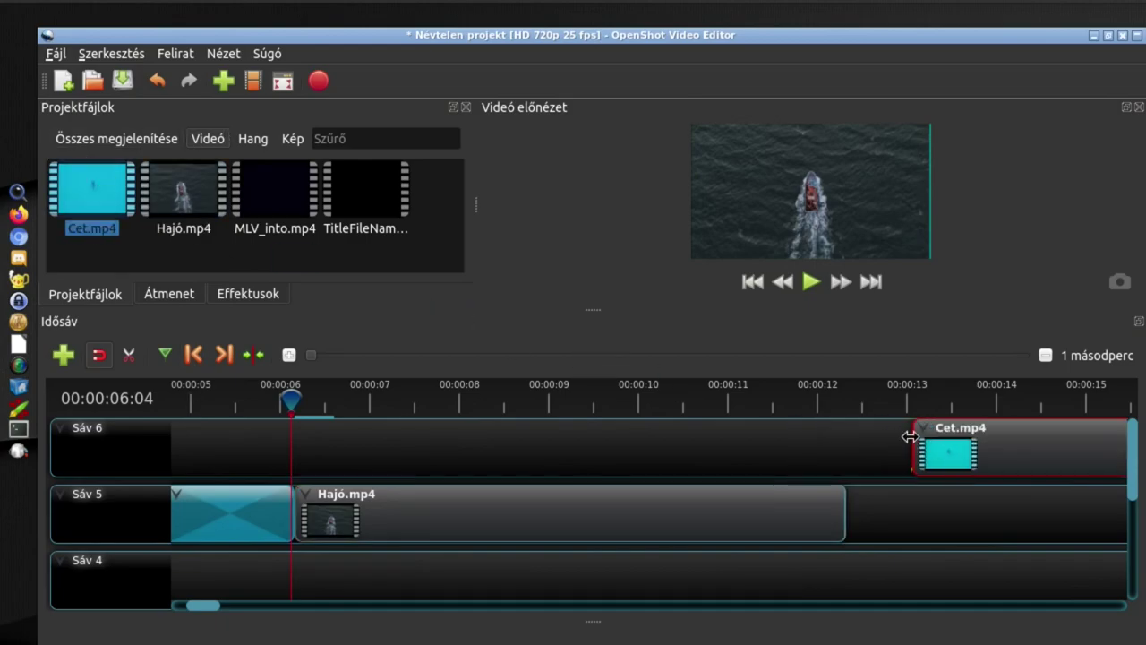
left_click_drag(1004, 439, 743, 442)
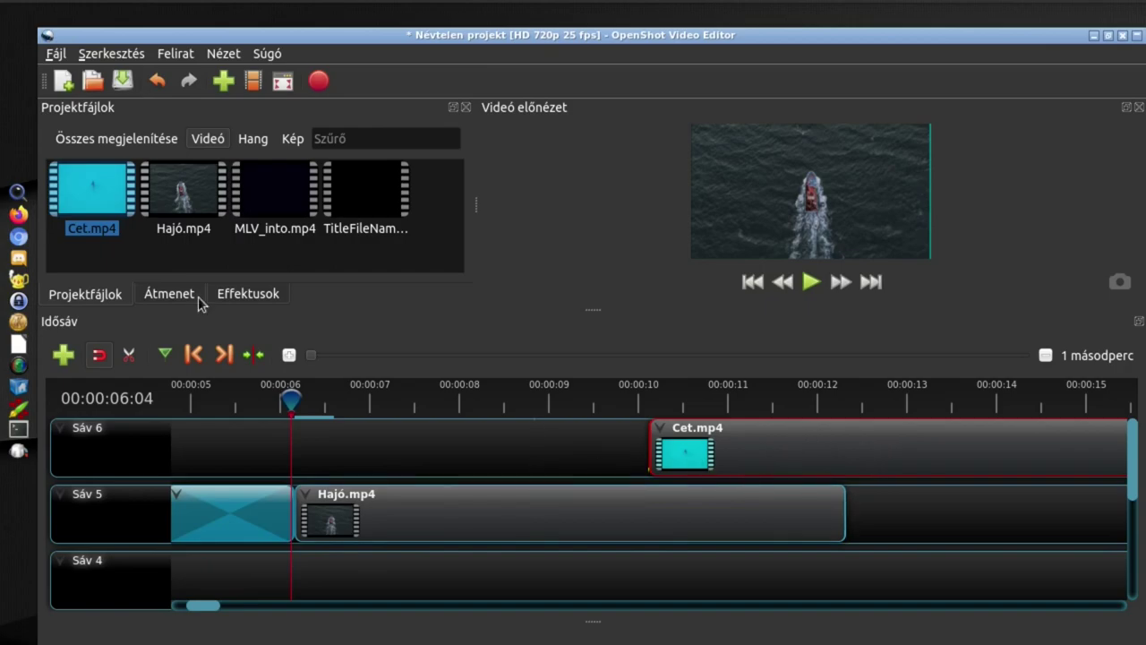
left_click_drag(793, 432, 791, 508)
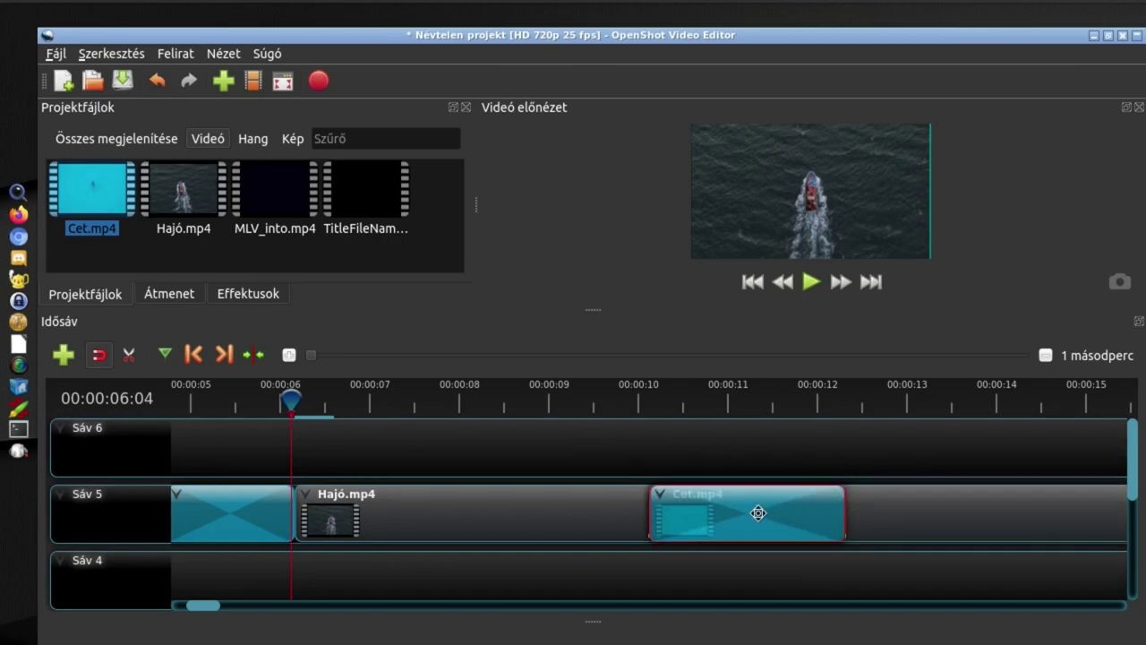
Play back the overlap between Hajó.mp4 and Cet.mp4 from about 10 seconds to check the crossfade.
left_click(632, 405)
key("space")
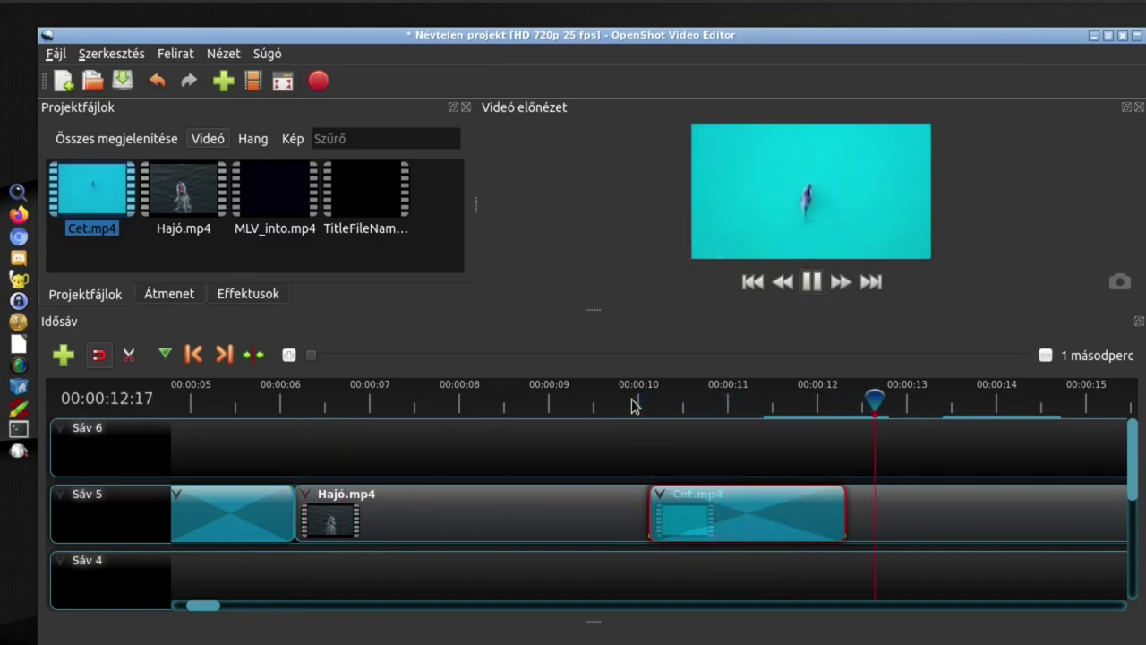
key("space")
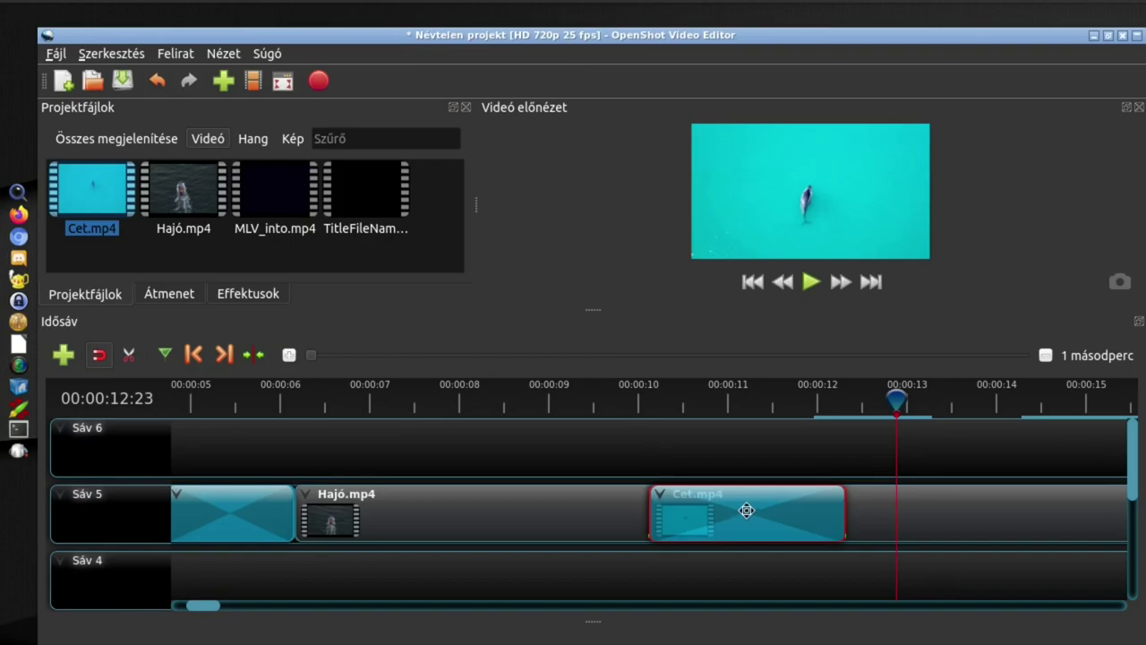
Add the Vándorló 7 transition to Sáv 6, aligned with the start of Cet.mp4.
left_click(188, 295)
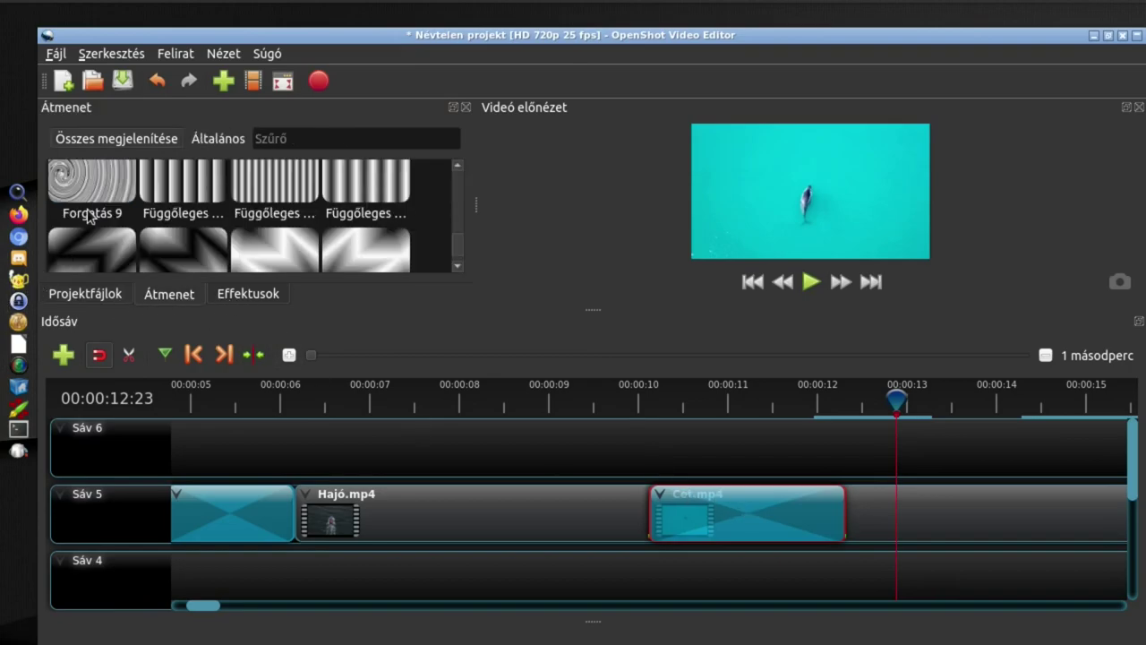
scroll(94, 210, "down", 5)
left_click_drag(185, 197, 663, 450)
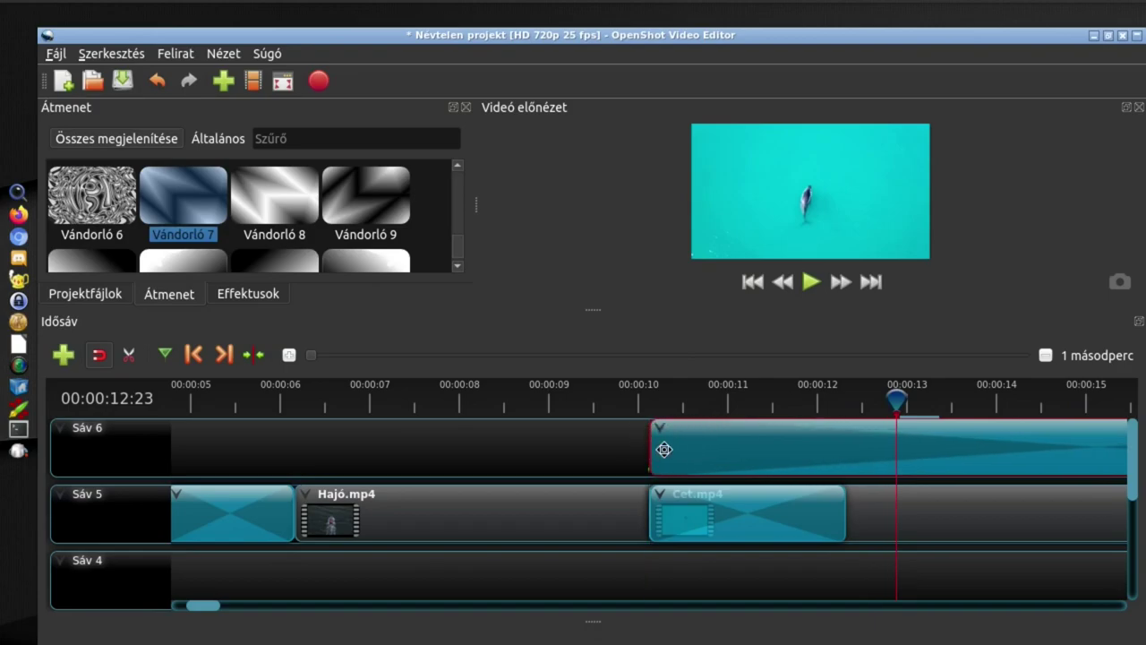
Shorten the Vándorló 7 transition on Sáv 6 to match the overlap transition below it on Sáv 5.
scroll(664, 449, "down", 4)
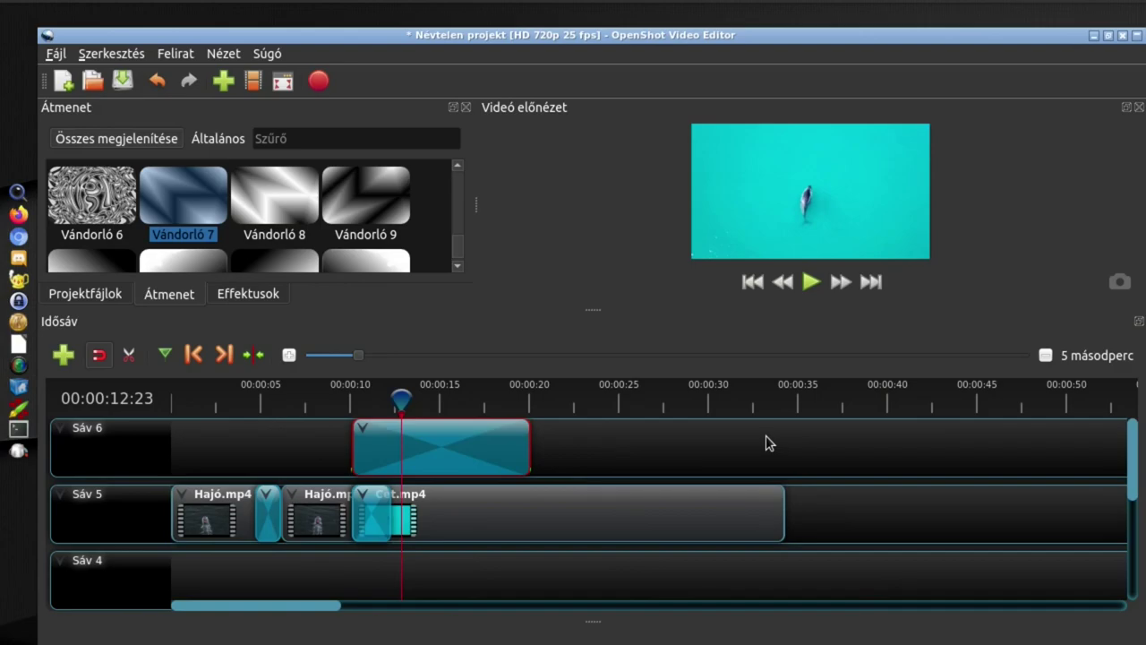
left_click(367, 517)
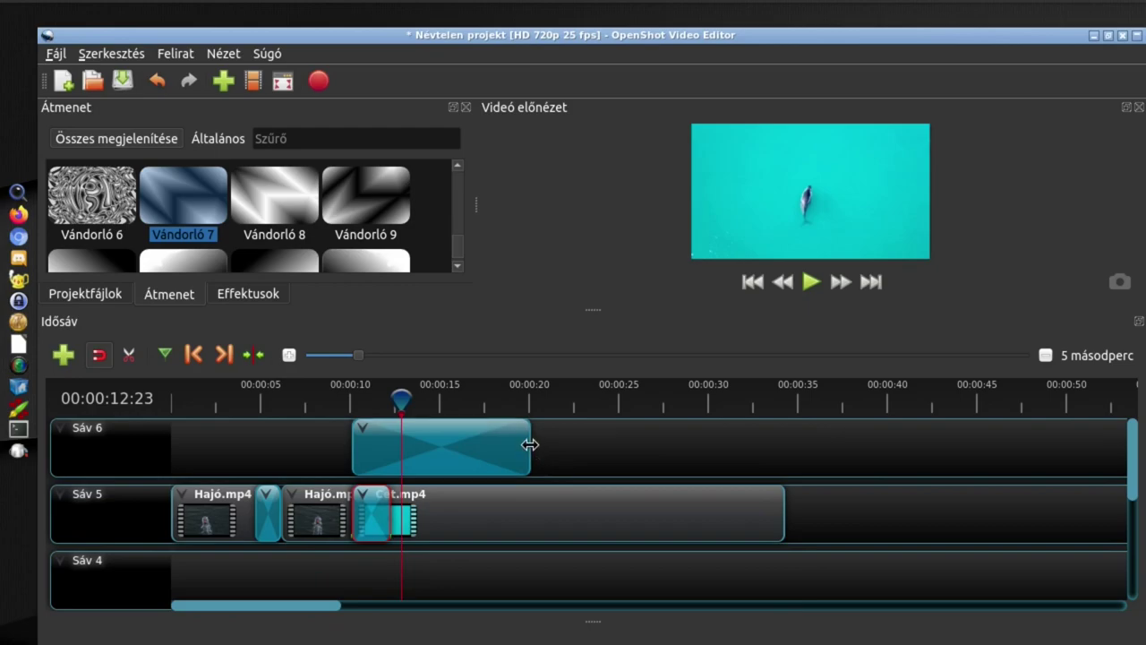
left_click_drag(529, 445, 394, 450)
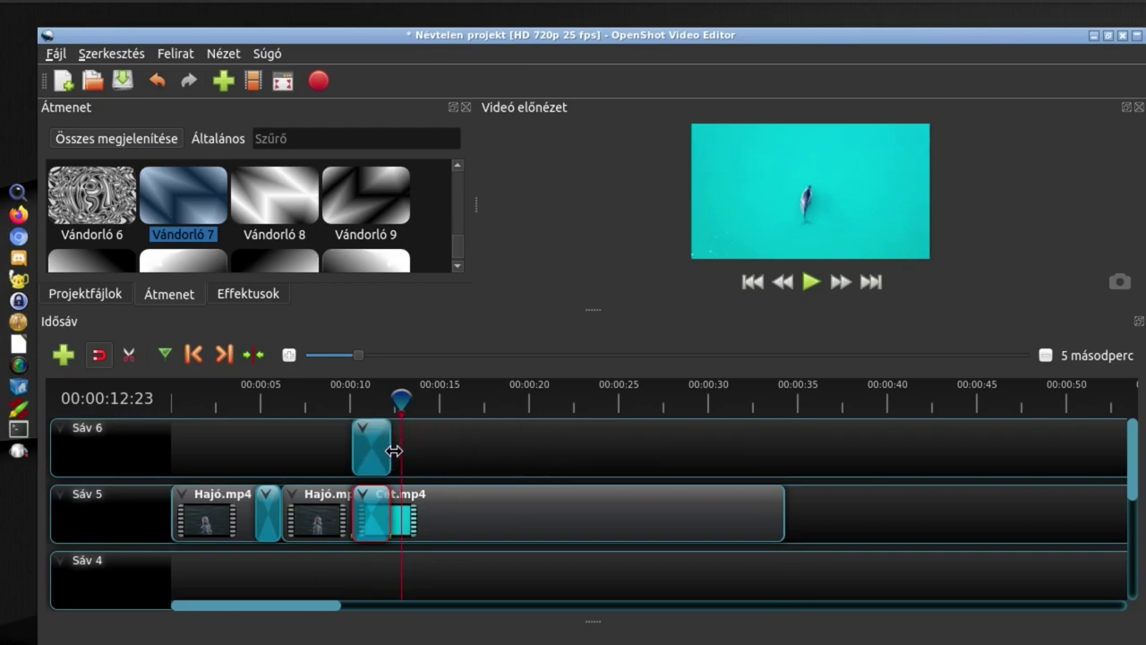
scroll(225, 613, "up", 4)
scroll(225, 608, "up", 5)
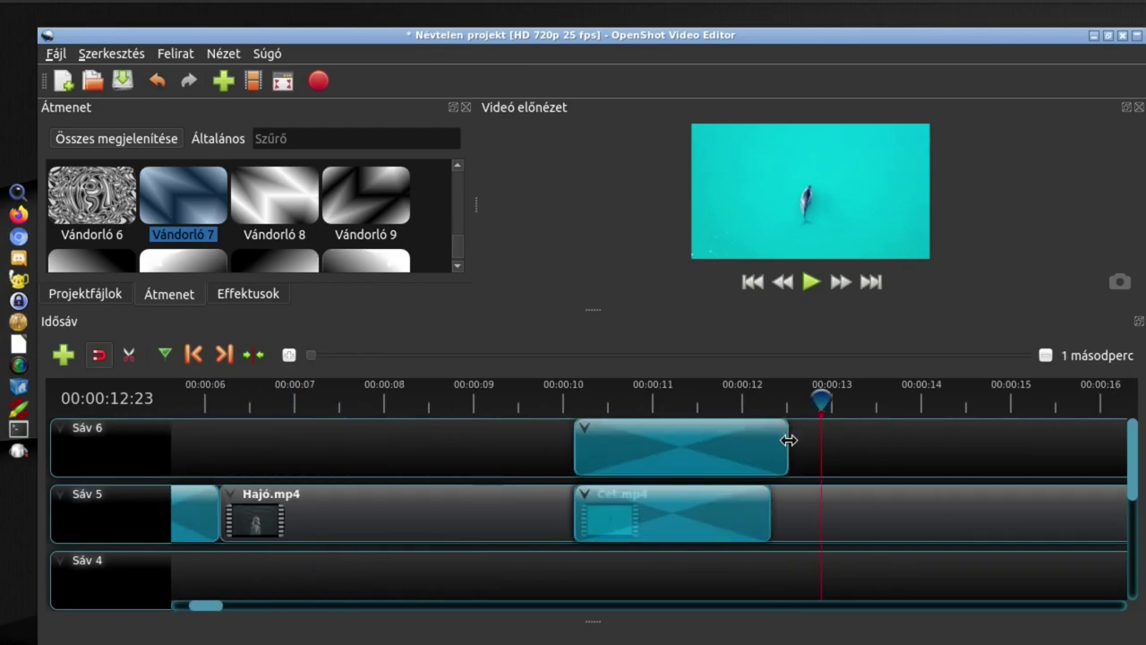
left_click_drag(788, 437, 774, 442)
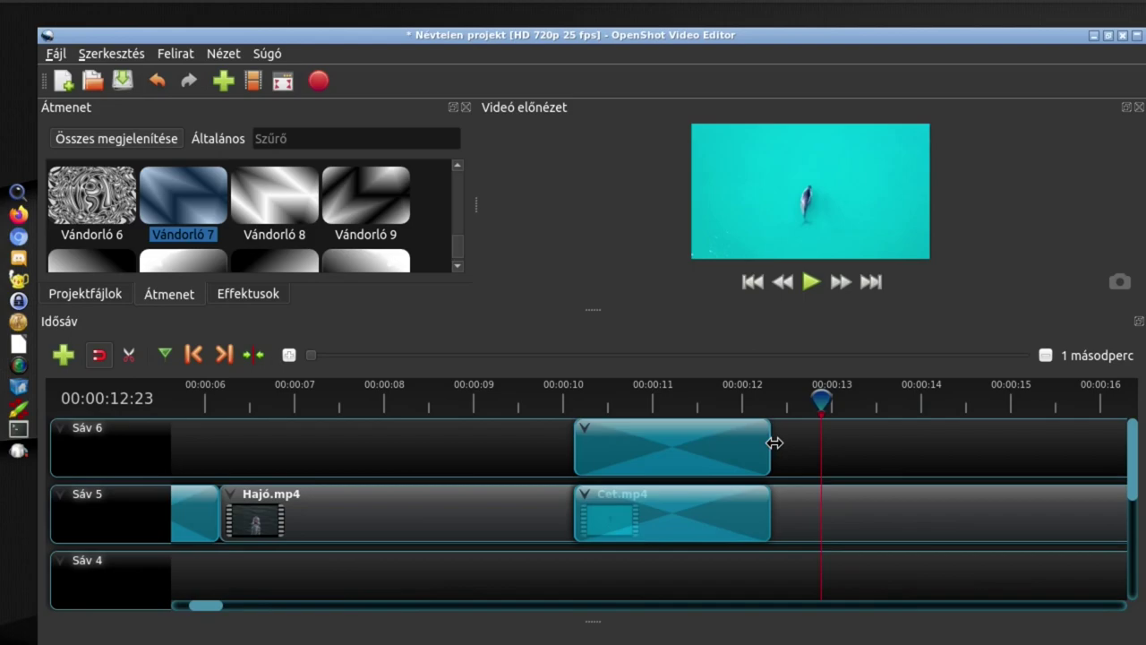
Delete the existing overlap transition on Sáv 5 and move the Vándorló 7 transition down into its place.
left_click(663, 523)
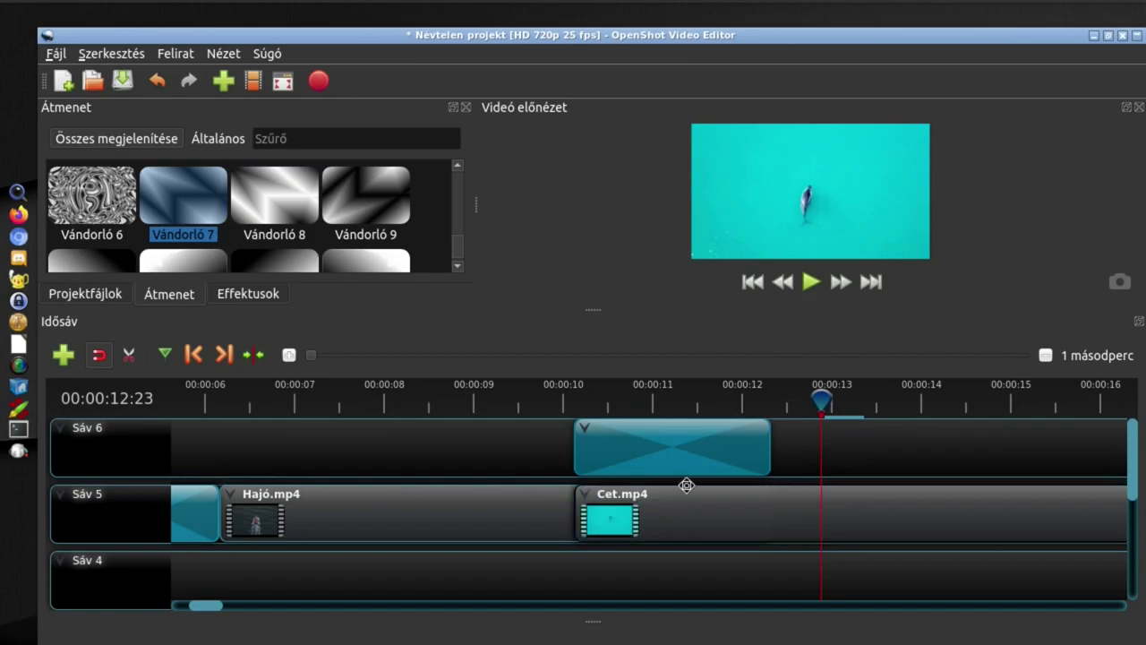
left_click_drag(657, 438, 660, 497)
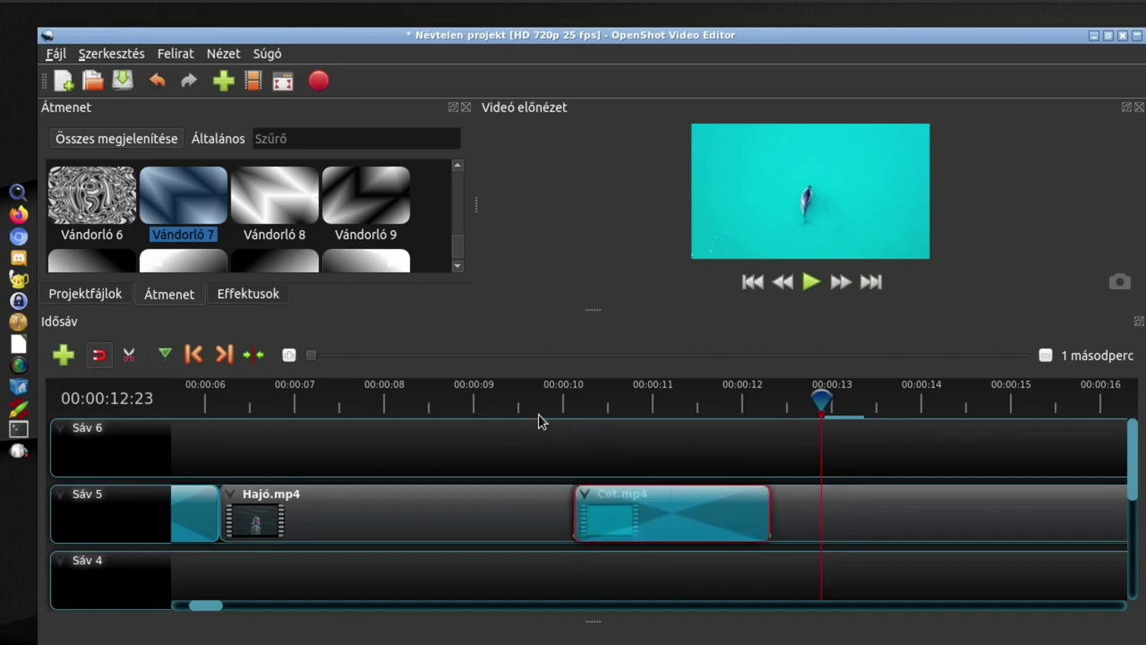
left_click_drag(674, 514, 671, 513)
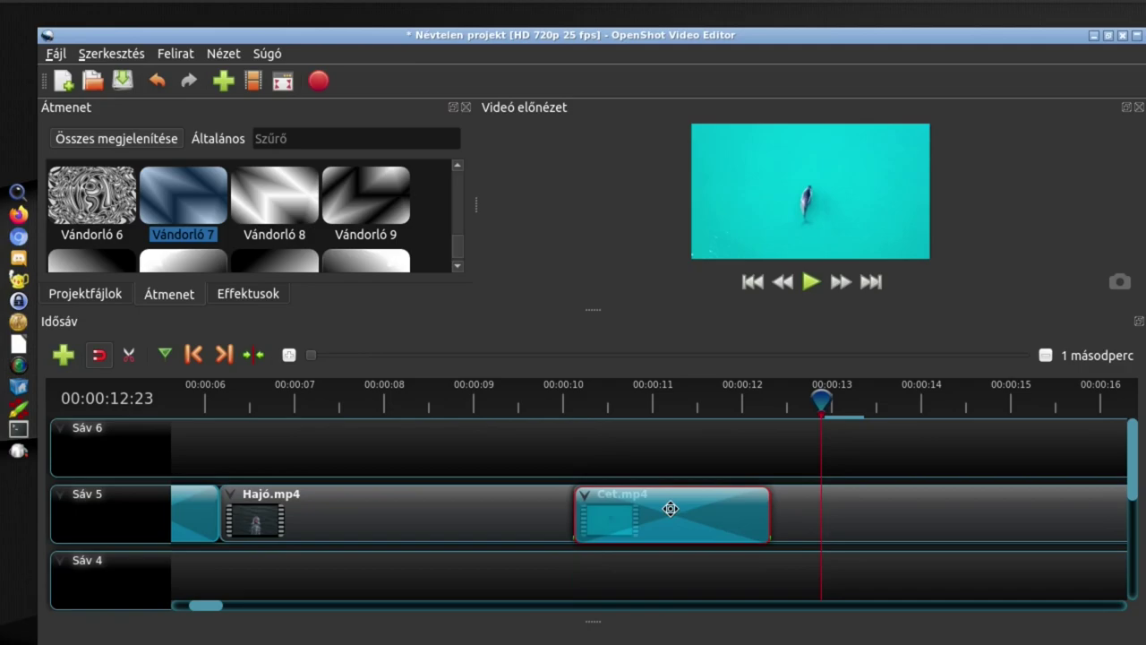
Scrub the playhead from about 9.7 to 12.2 seconds to preview the replaced transition between the two clips.
left_click(537, 403)
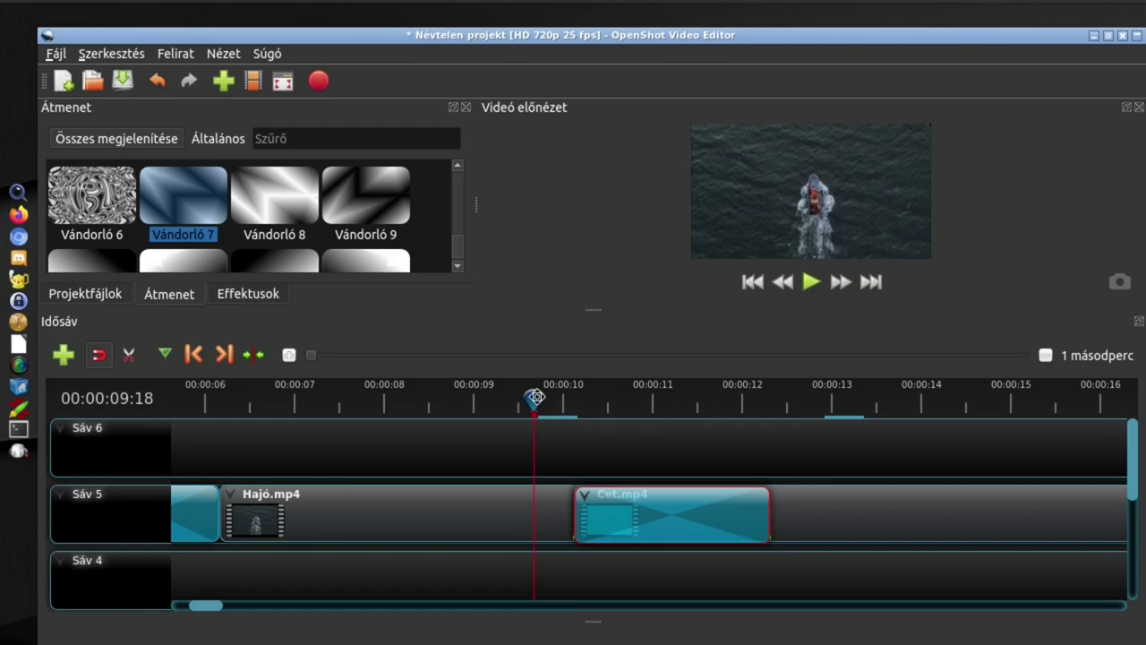
left_click_drag(534, 397, 751, 402)
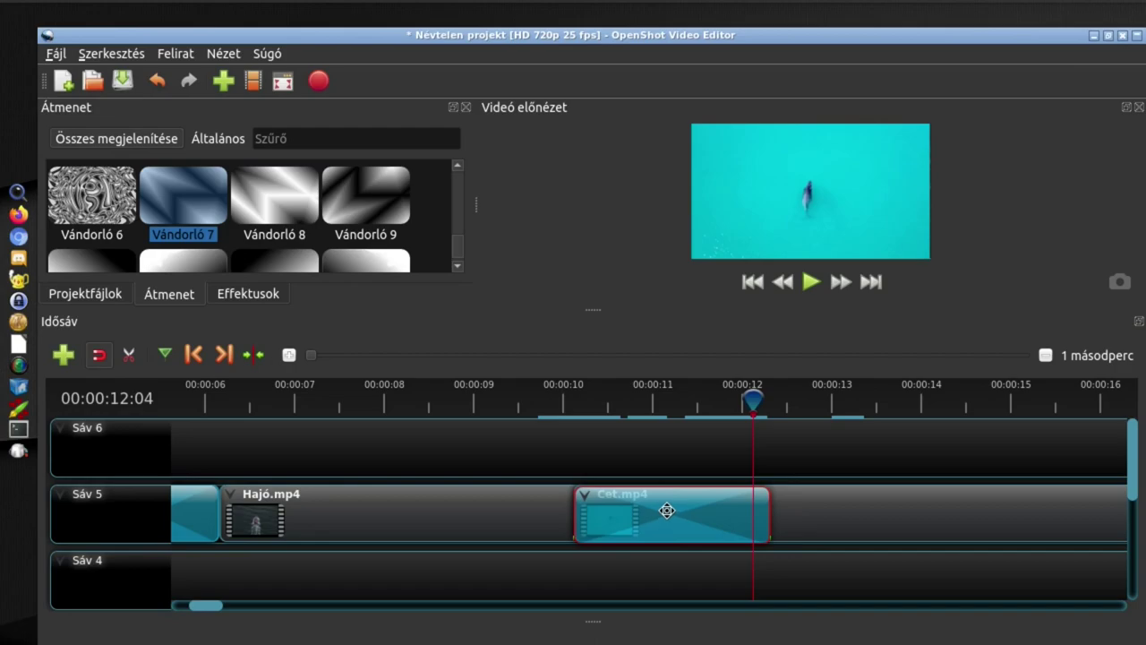
Open the properties of the Vándorló 7 transition on Sáv 5 and zoom the timeline out to a 10-second scale.
right_click(663, 513)
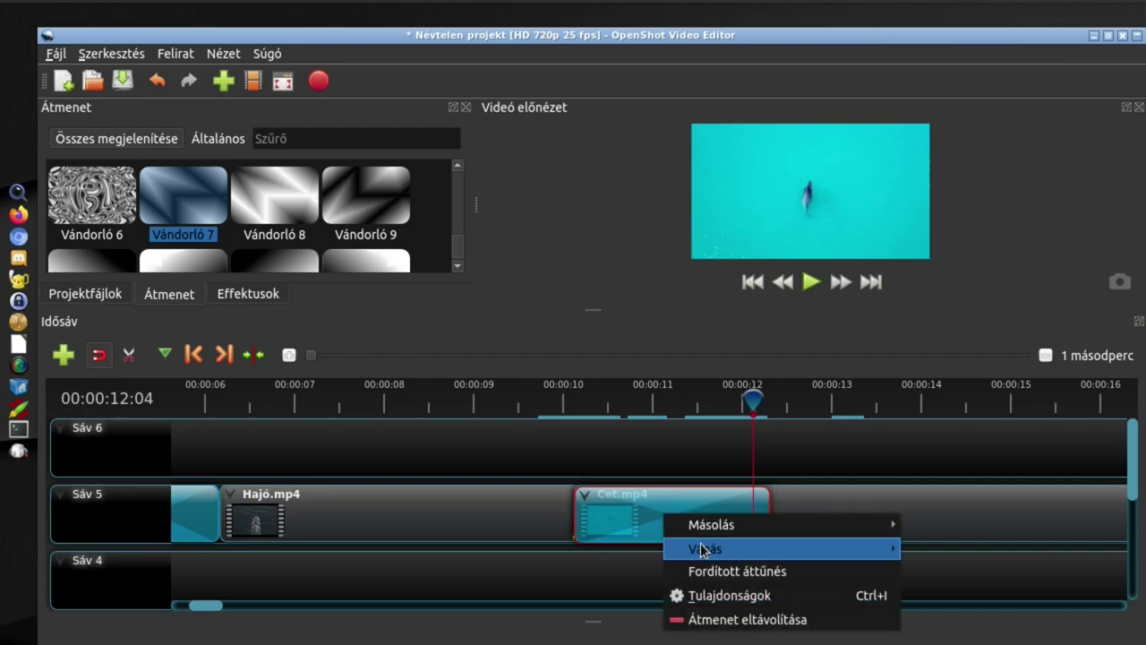
mouse_move(704, 550)
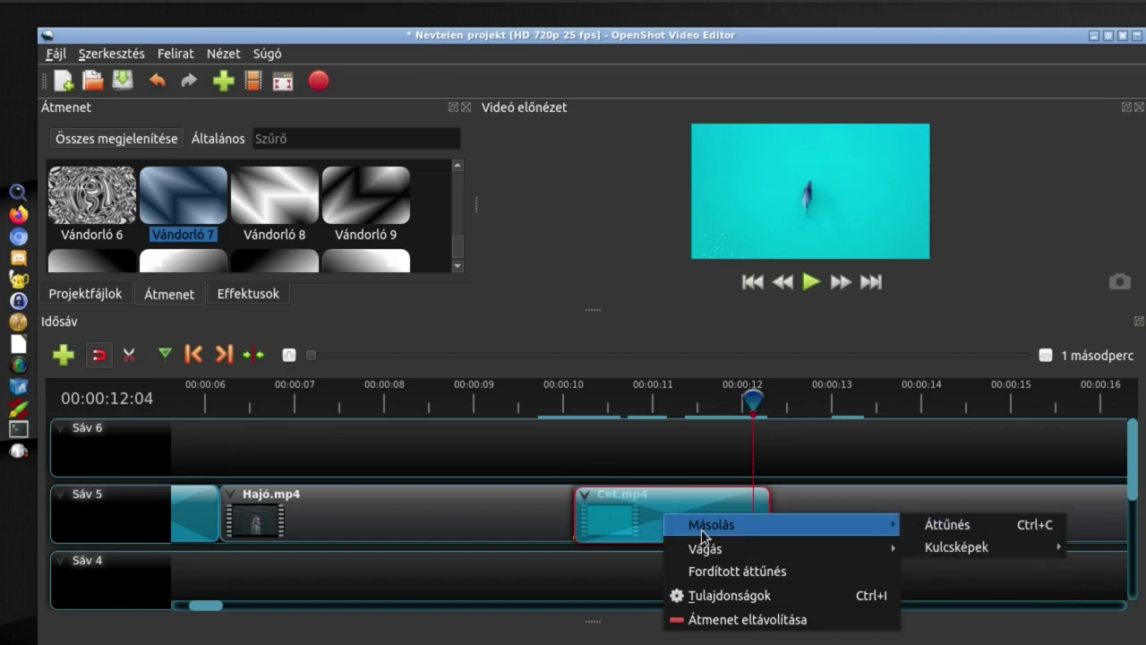
left_click(728, 595)
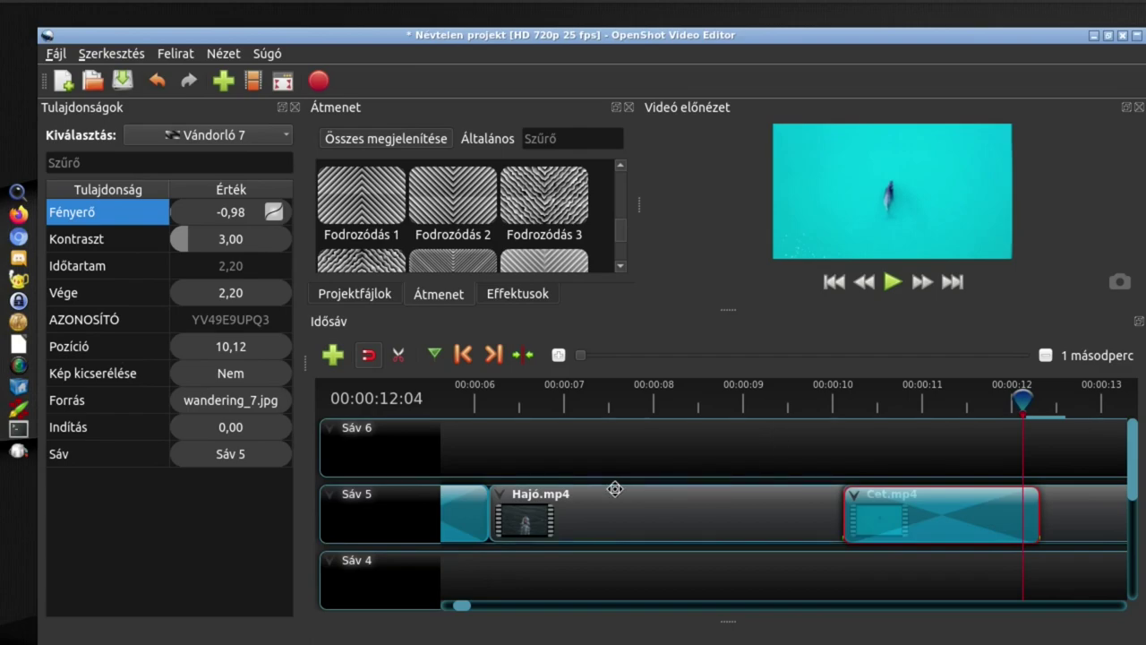
scroll(615, 489, "down", 3)
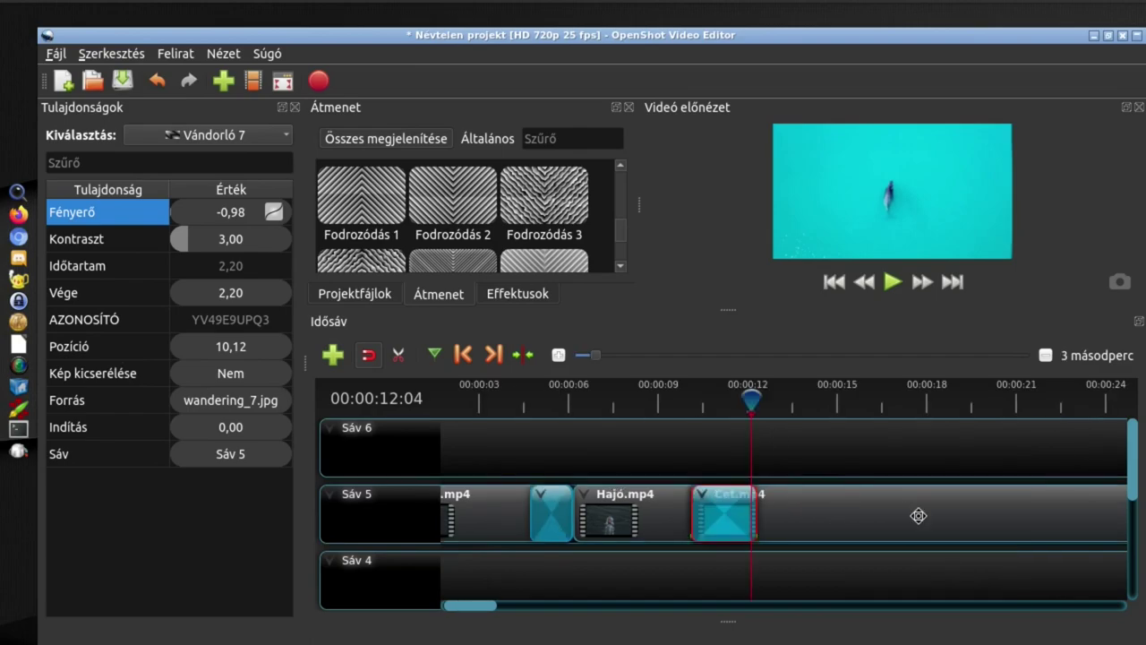
scroll(750, 501, "down", 4)
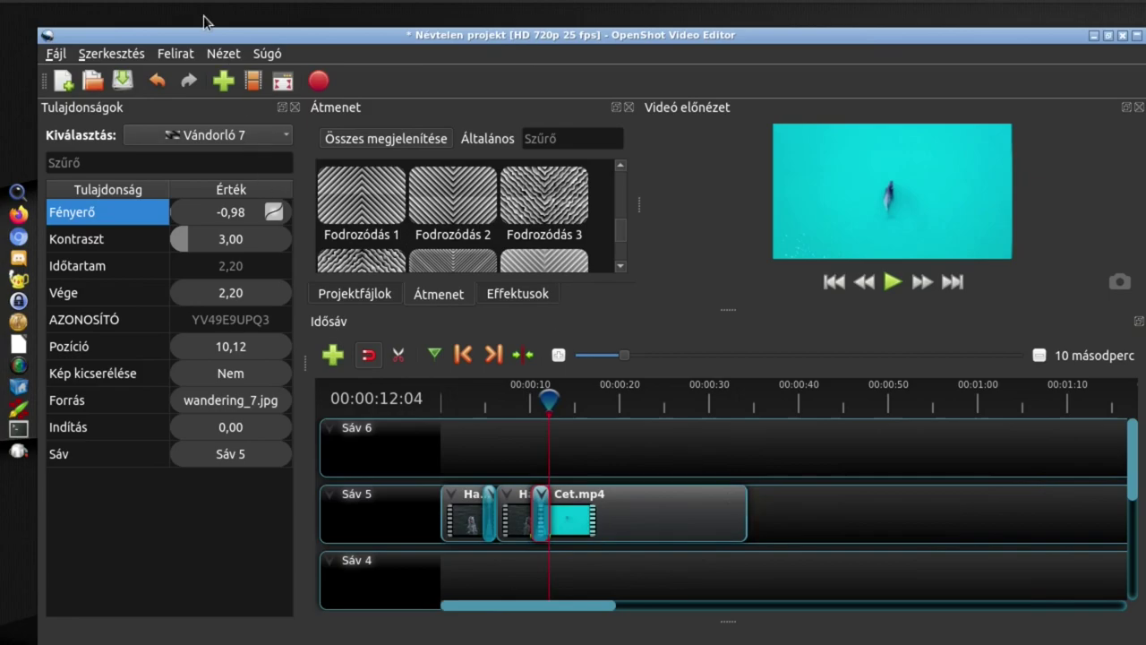
Switch the window layout to the simple view (Egyszerű nézet).
left_click(215, 54)
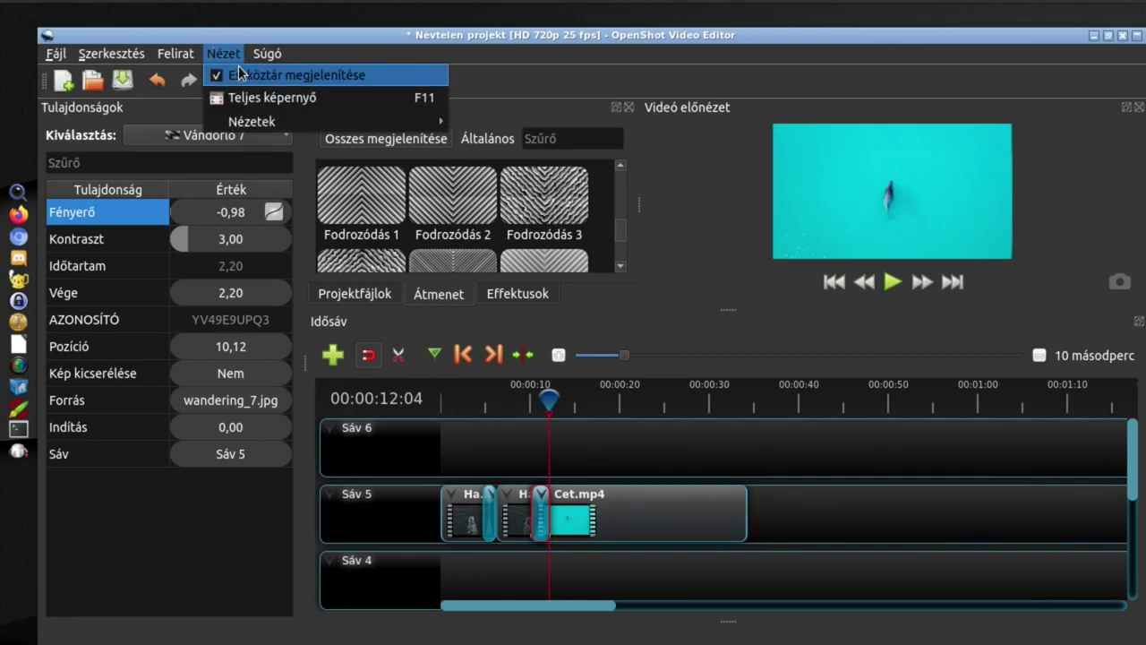
mouse_move(240, 122)
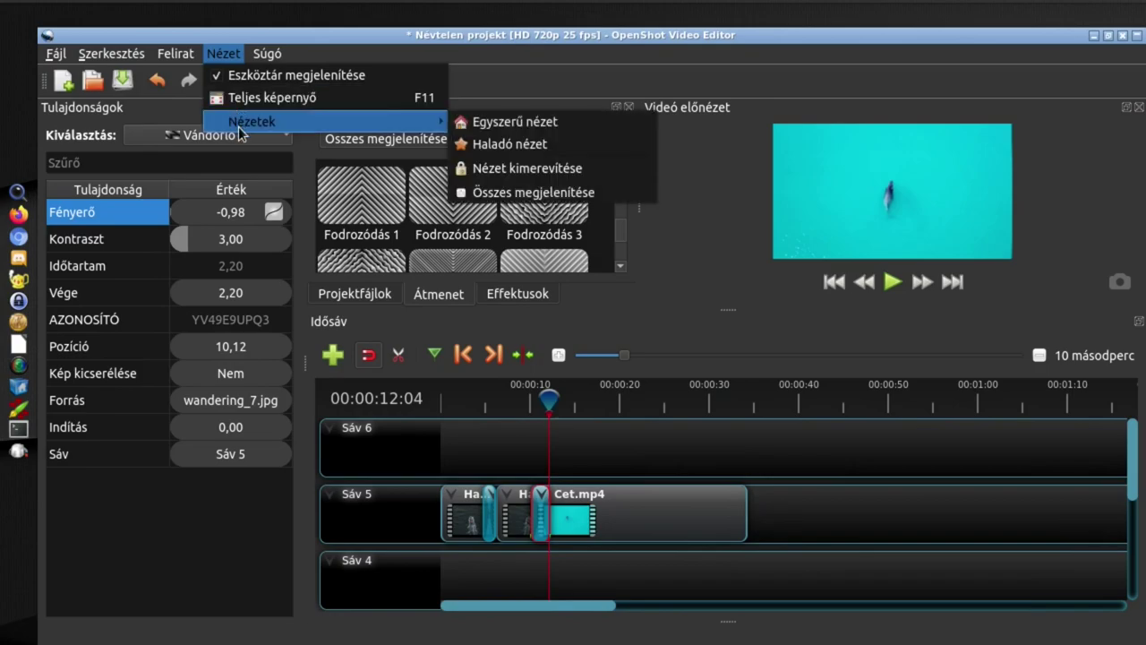
left_click(515, 121)
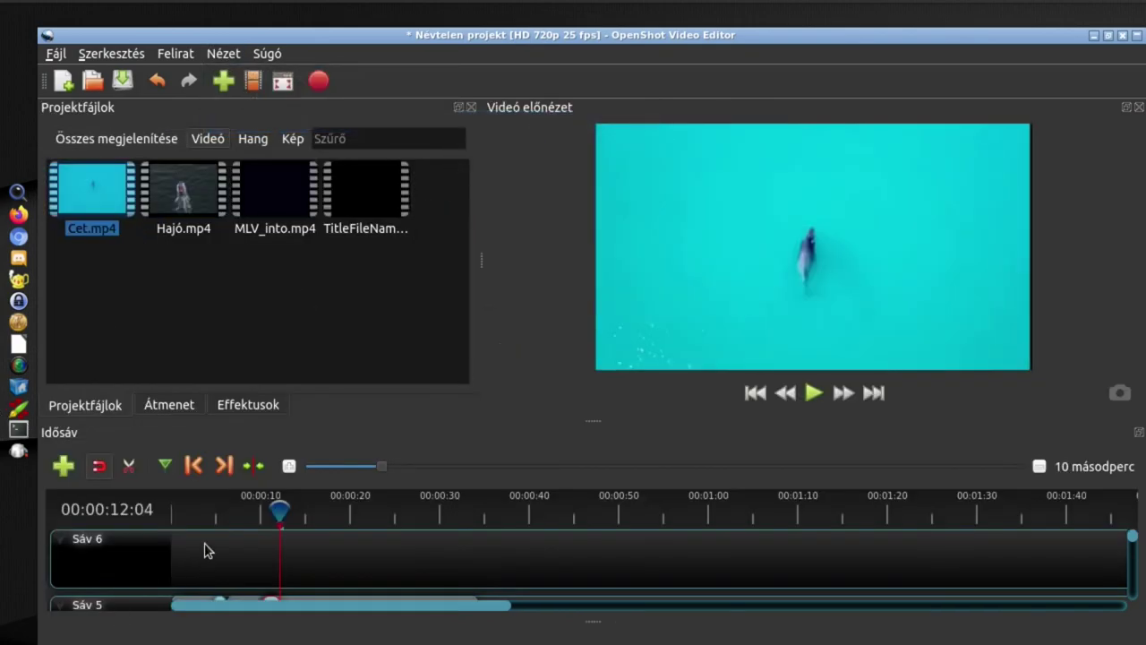
Try the advanced window layout (Haladó nézet) and return to the simple view.
left_click(224, 53)
mouse_move(246, 121)
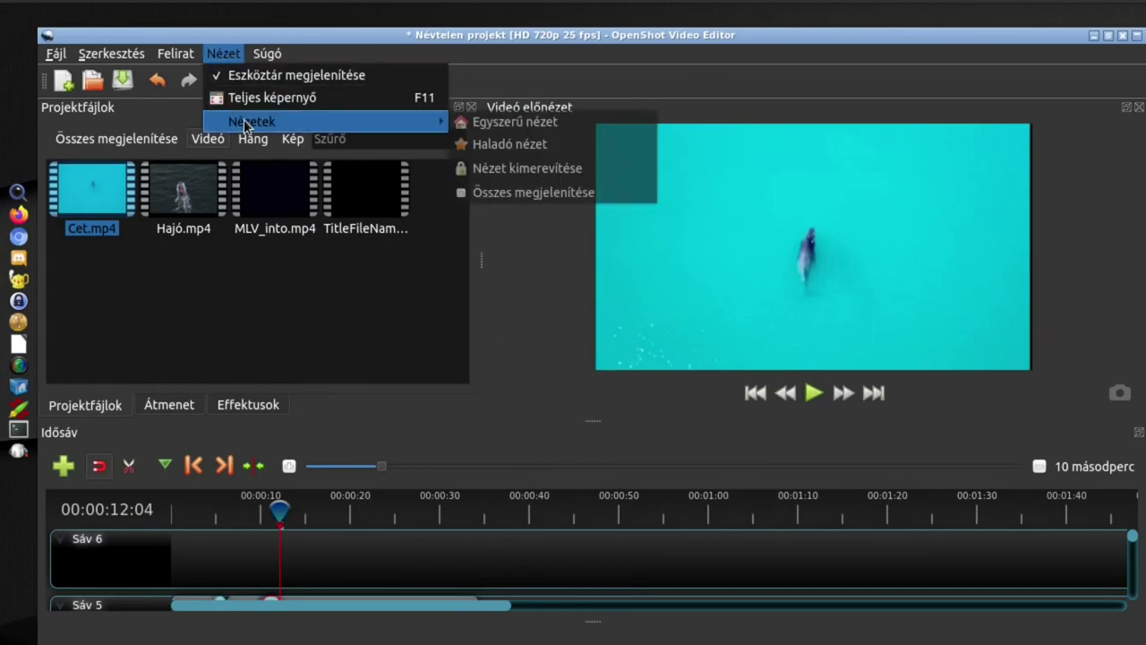
left_click(537, 143)
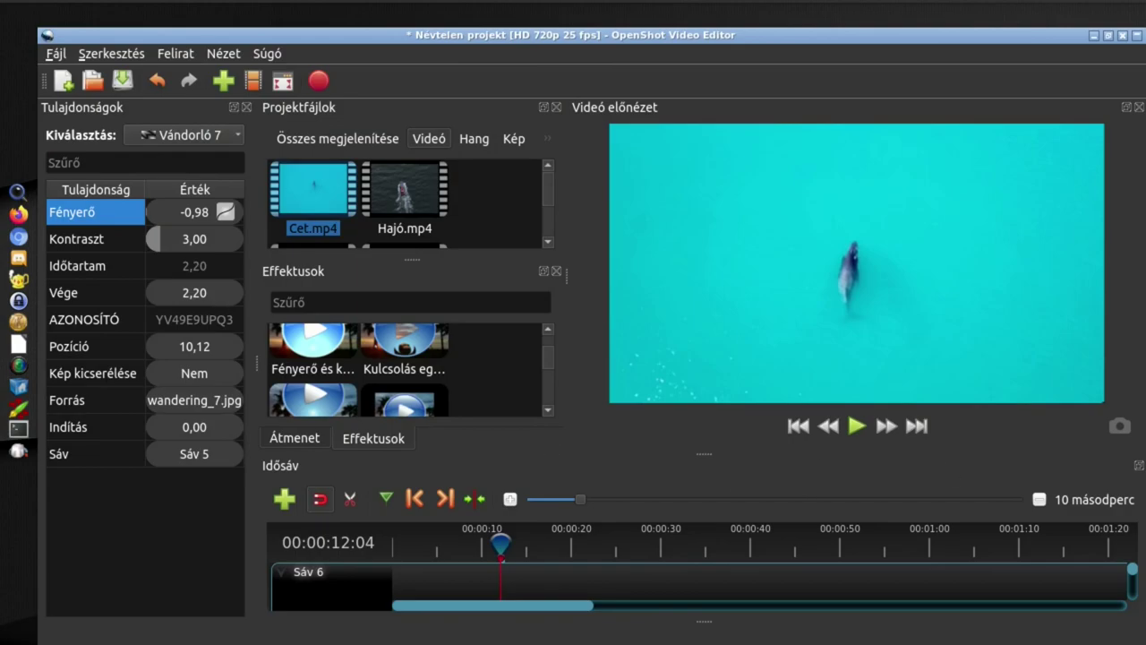
left_click(231, 56)
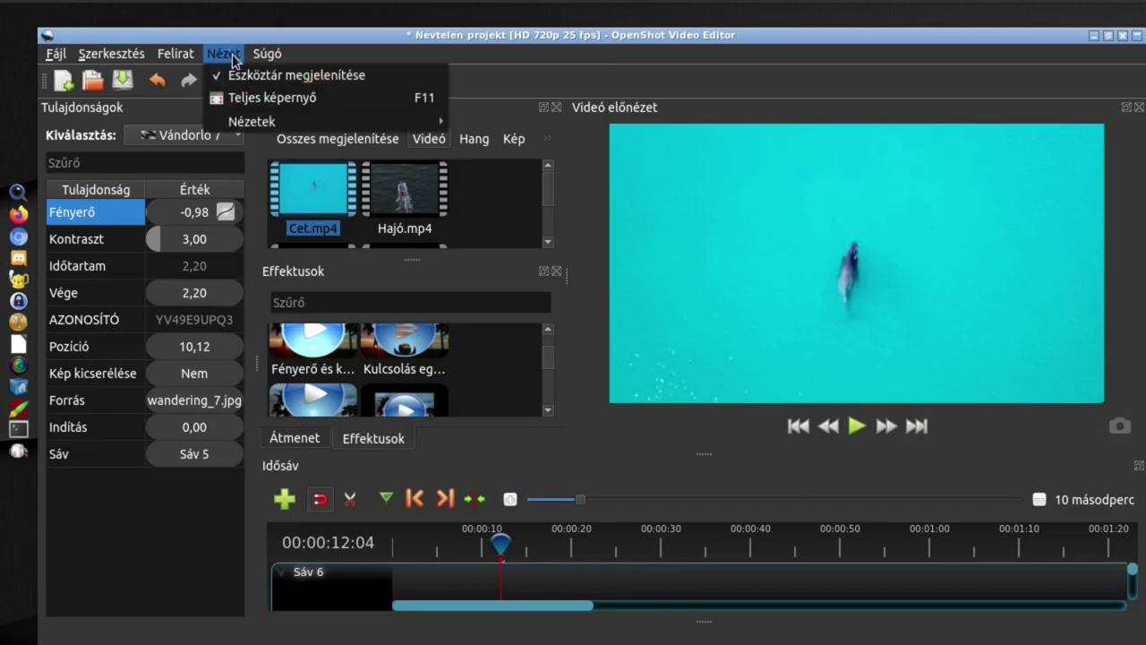
mouse_move(257, 123)
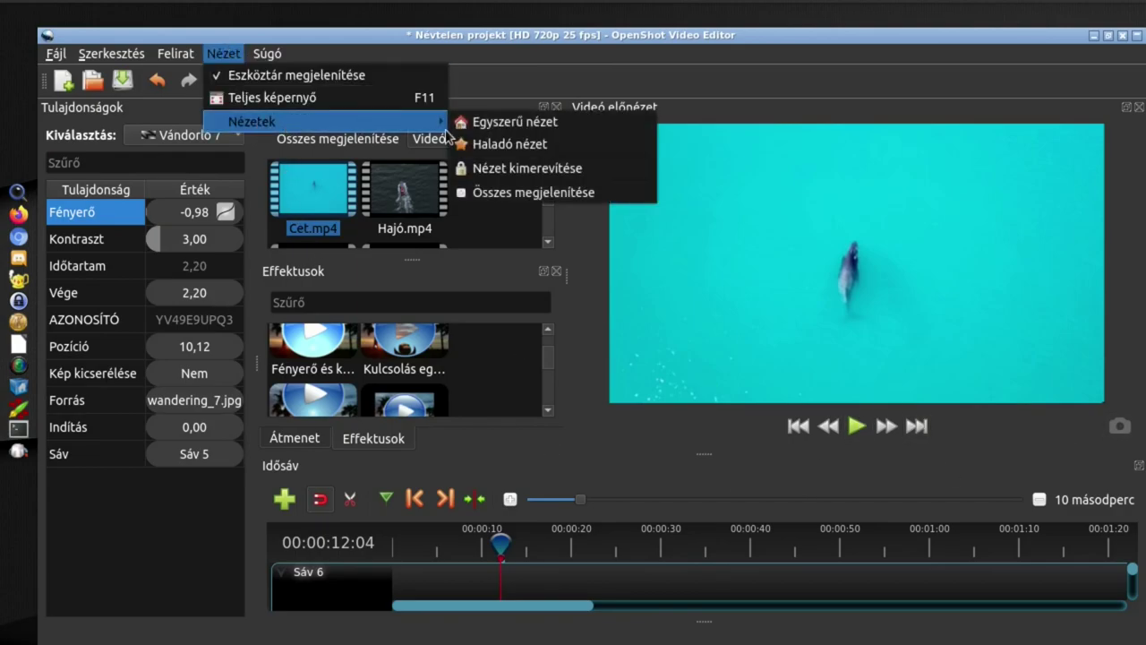
left_click(527, 124)
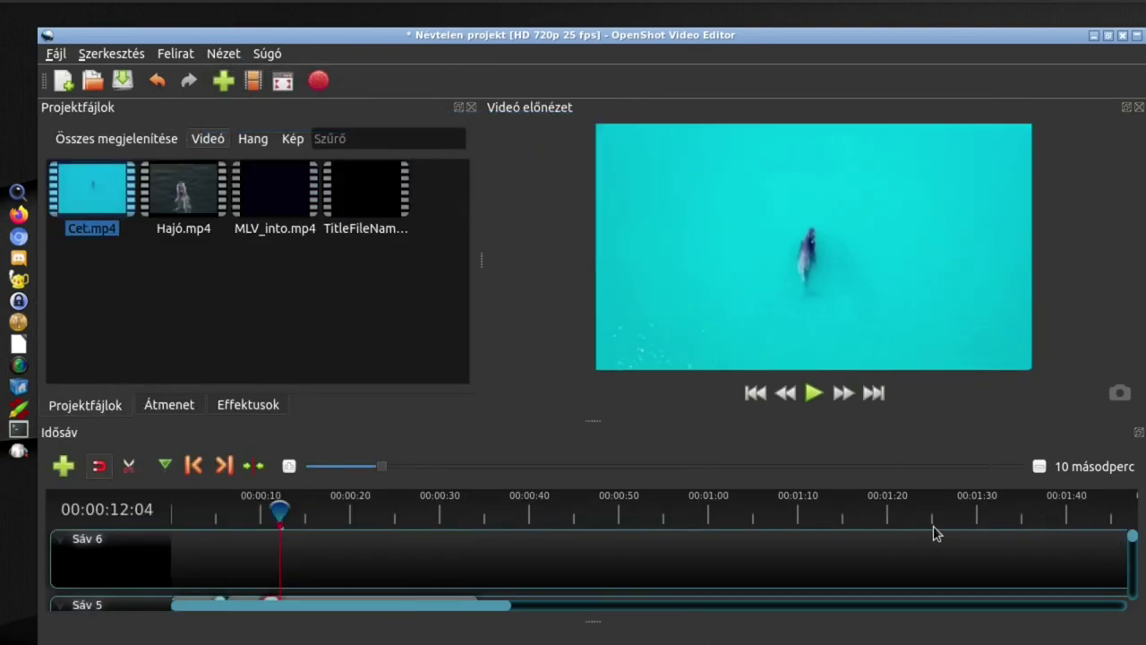
Reopen the properties of the Vándorló 7 transition before Cet.mp4 on Sáv 5 from the simple view.
left_click_drag(1133, 538, 1132, 551)
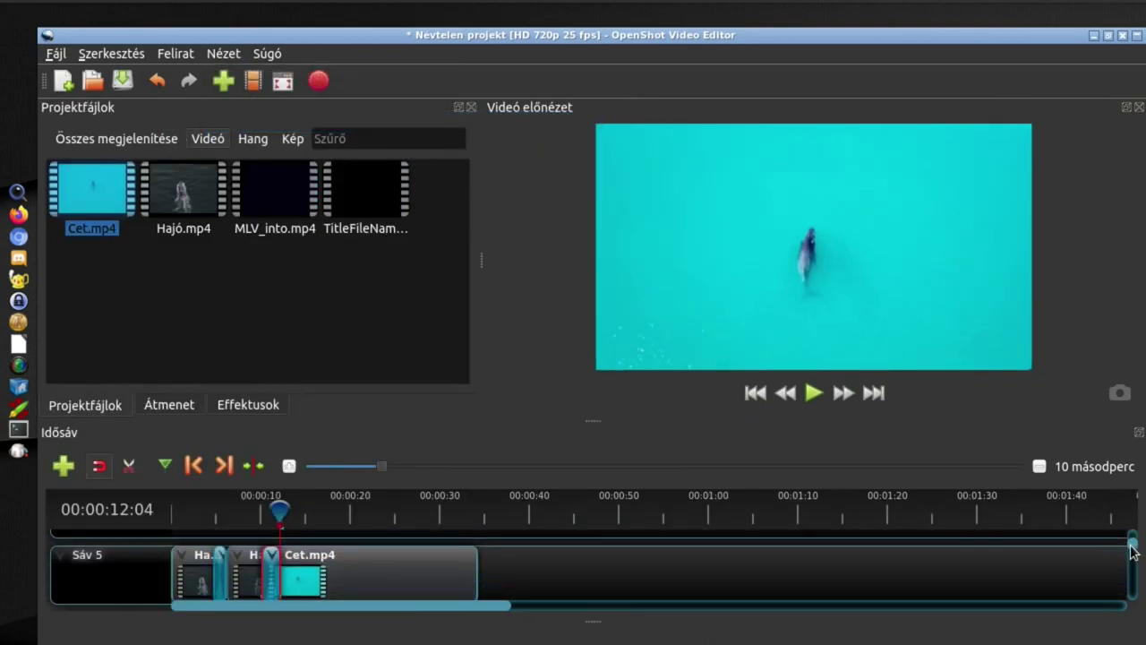
right_click(270, 573)
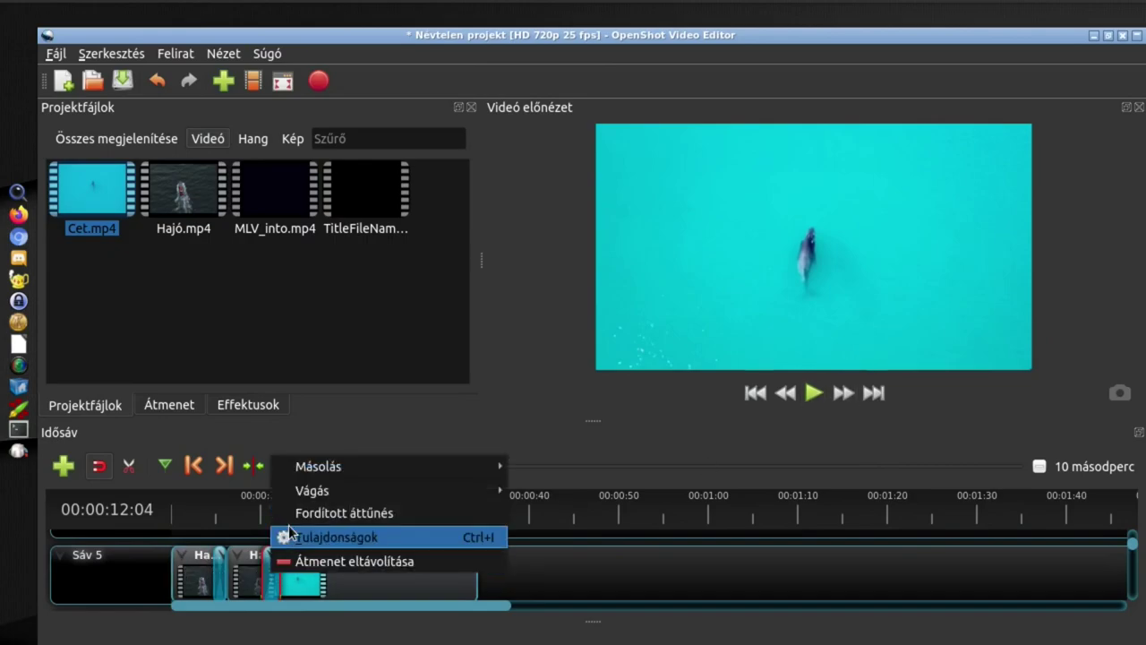
left_click(289, 535)
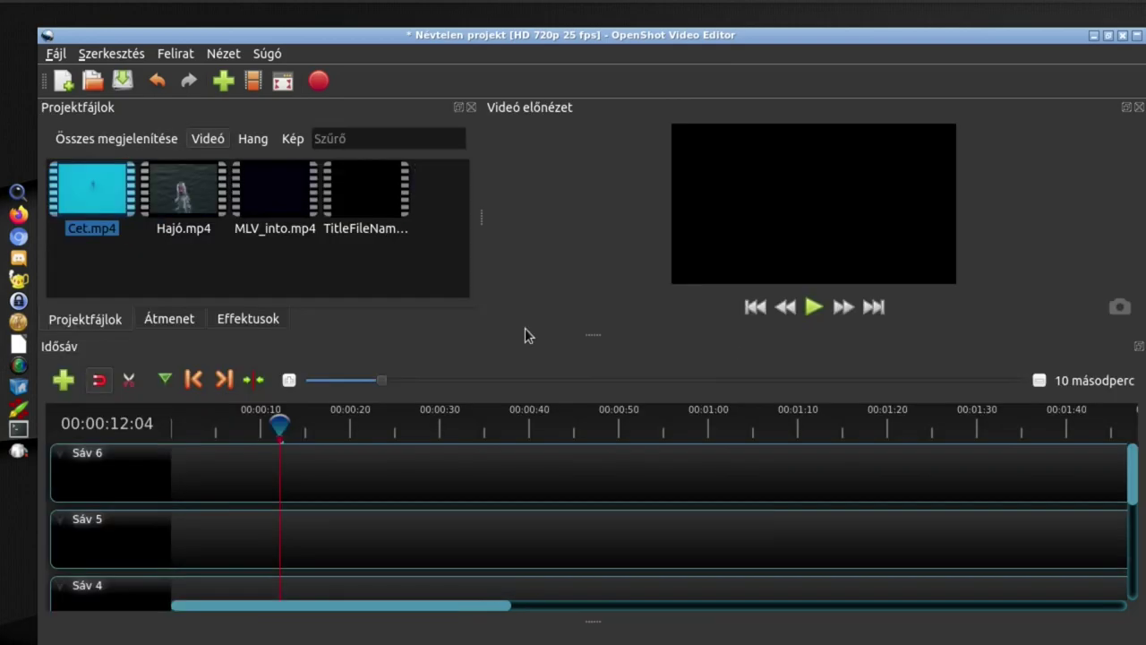
Place Cet.mp4 from the project files at the start of the empty Sáv 5.
left_click(238, 320)
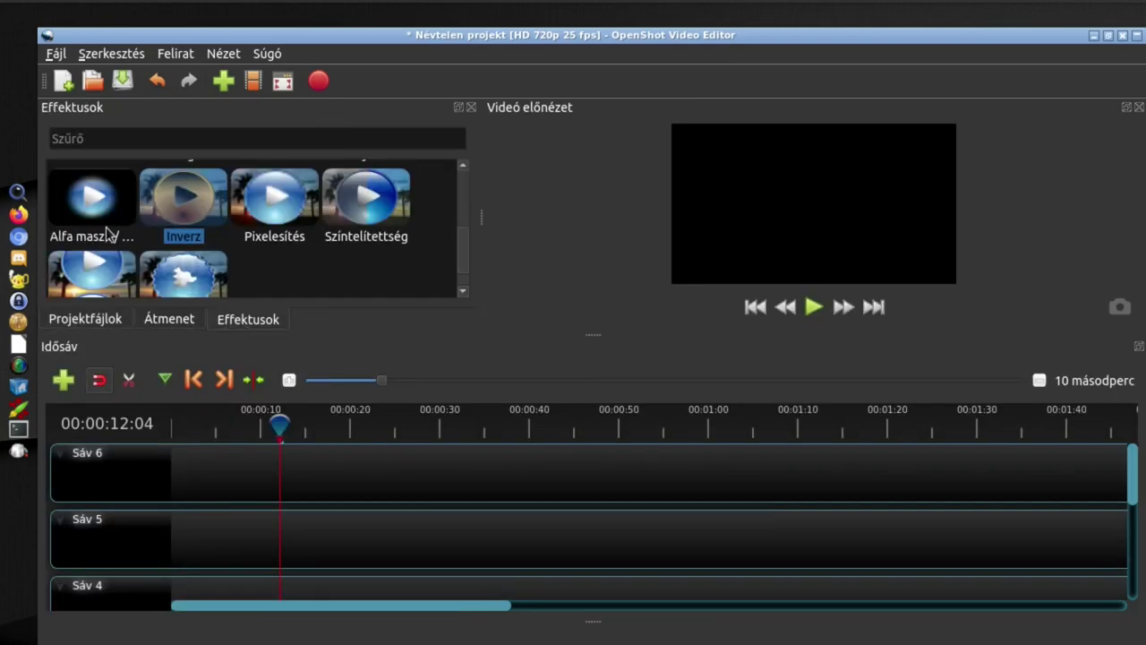
left_click(85, 316)
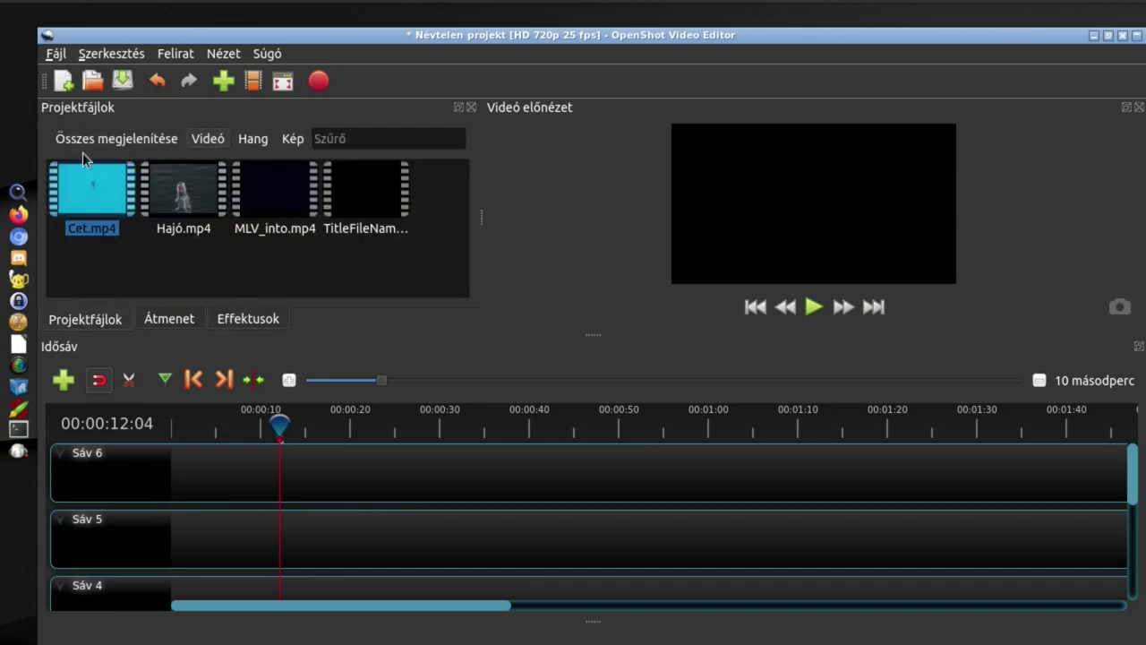
left_click_drag(93, 190, 263, 537)
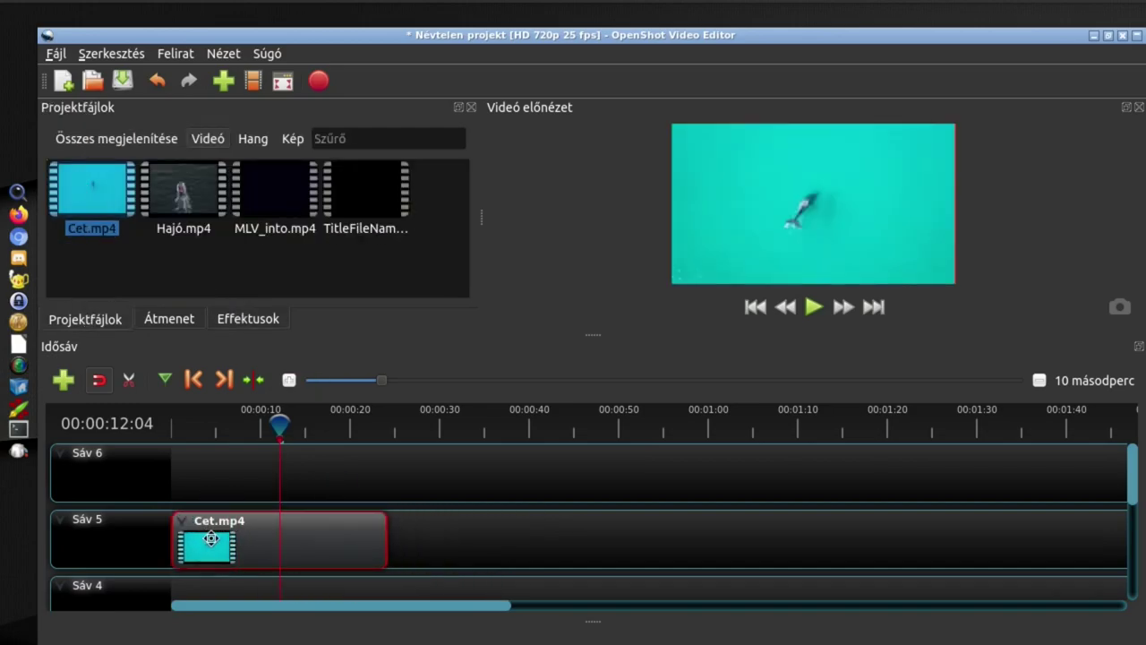
Apply the Eltolás effect to the Cet.mp4 clip on Sáv 5.
left_click(238, 318)
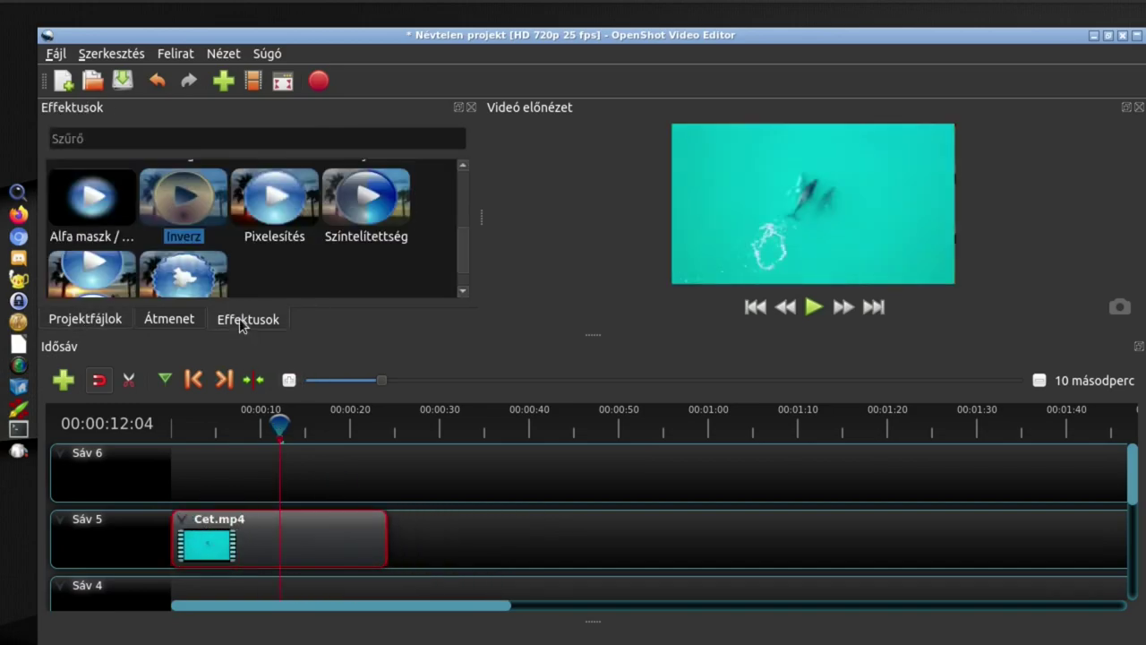
scroll(116, 251, "down", 1)
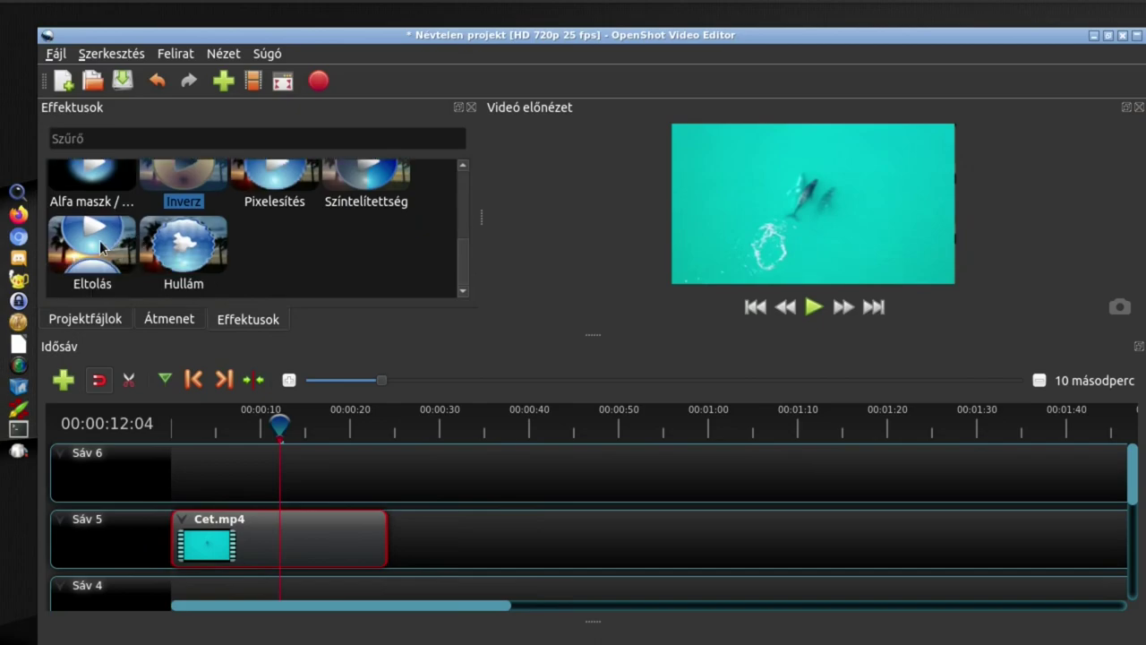
left_click_drag(81, 244, 259, 545)
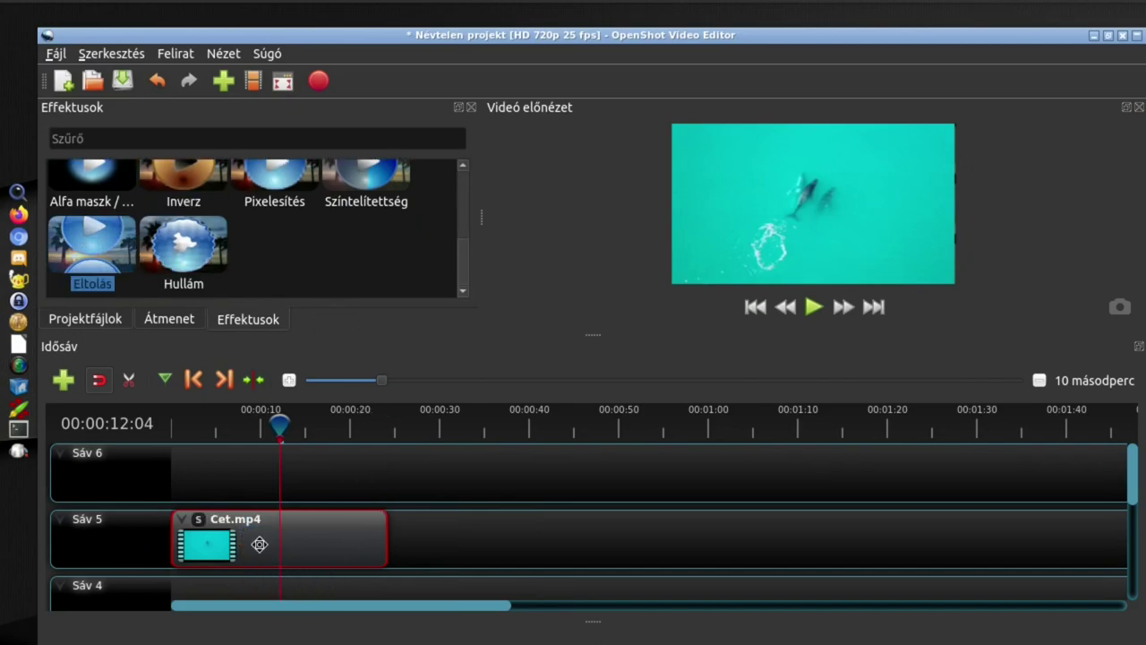
In the Eltolás effect's properties, set X forgatás to -0,62 and Y tükrözés to 0,52.
left_click(203, 527)
right_click(203, 527)
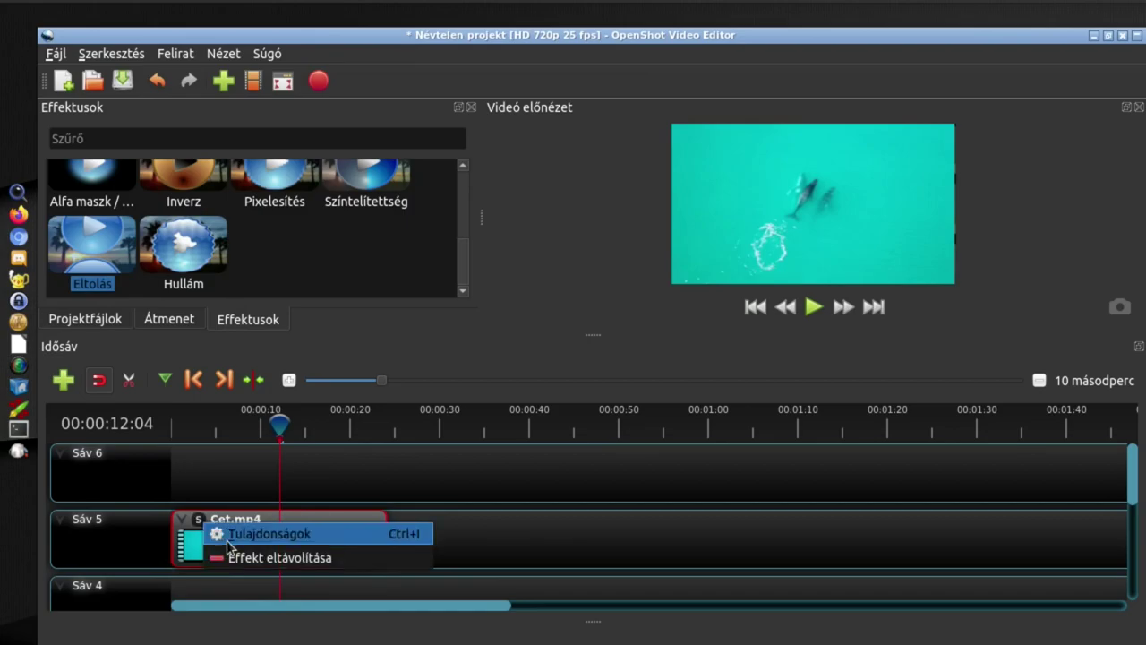
left_click(226, 537)
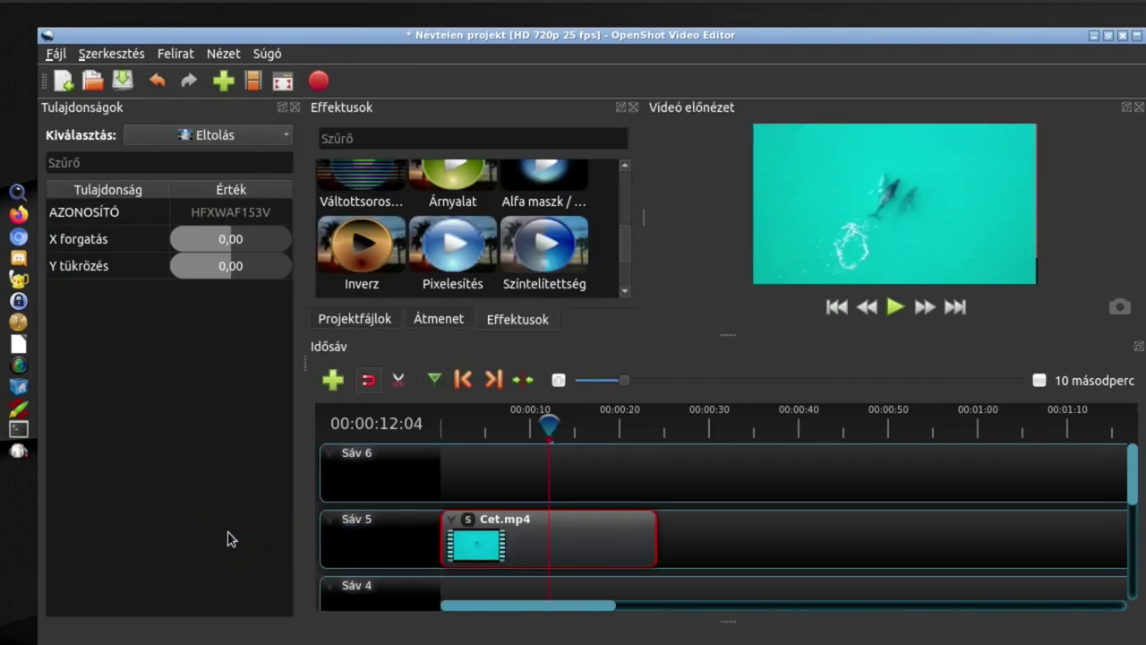
left_click(265, 237)
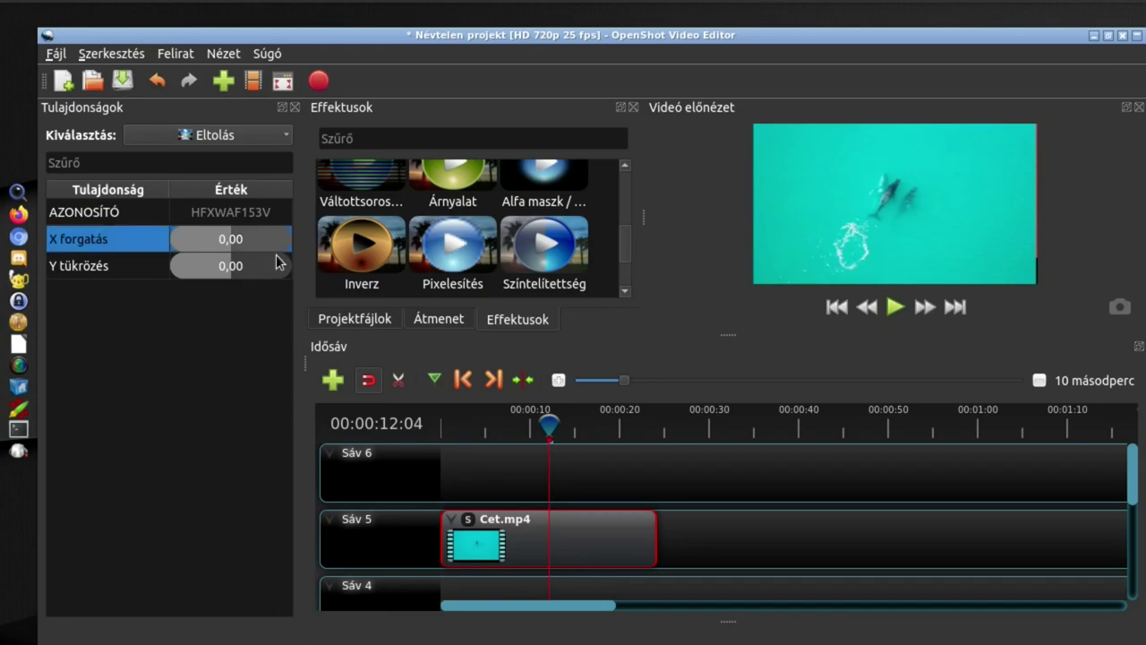
left_click_drag(257, 234, 289, 264)
left_click(215, 264)
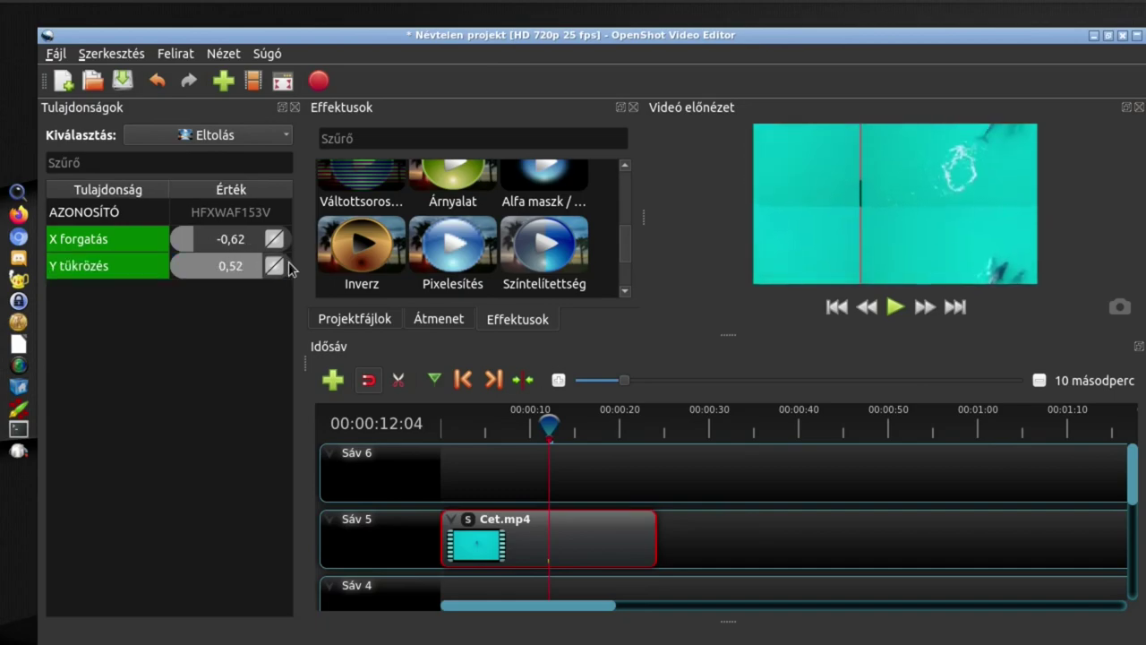
In the Cet.mp4 clip's properties, set X nyírás to 0,54 and Y nyírás to -0,37.
left_click(614, 545)
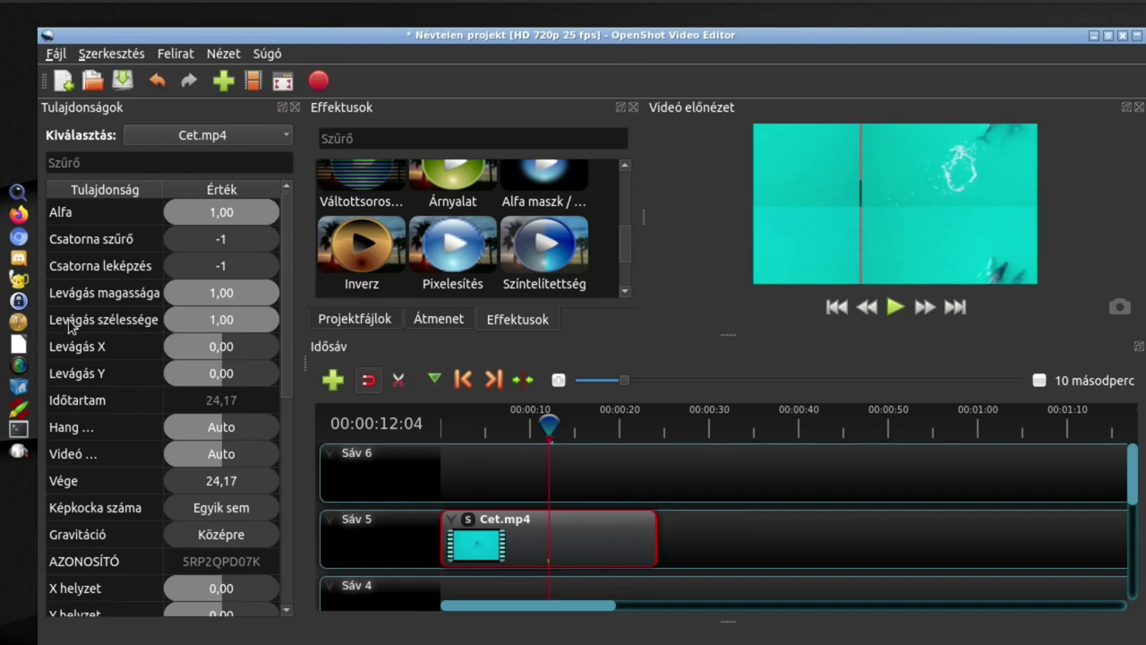
scroll(213, 376, "down", 1)
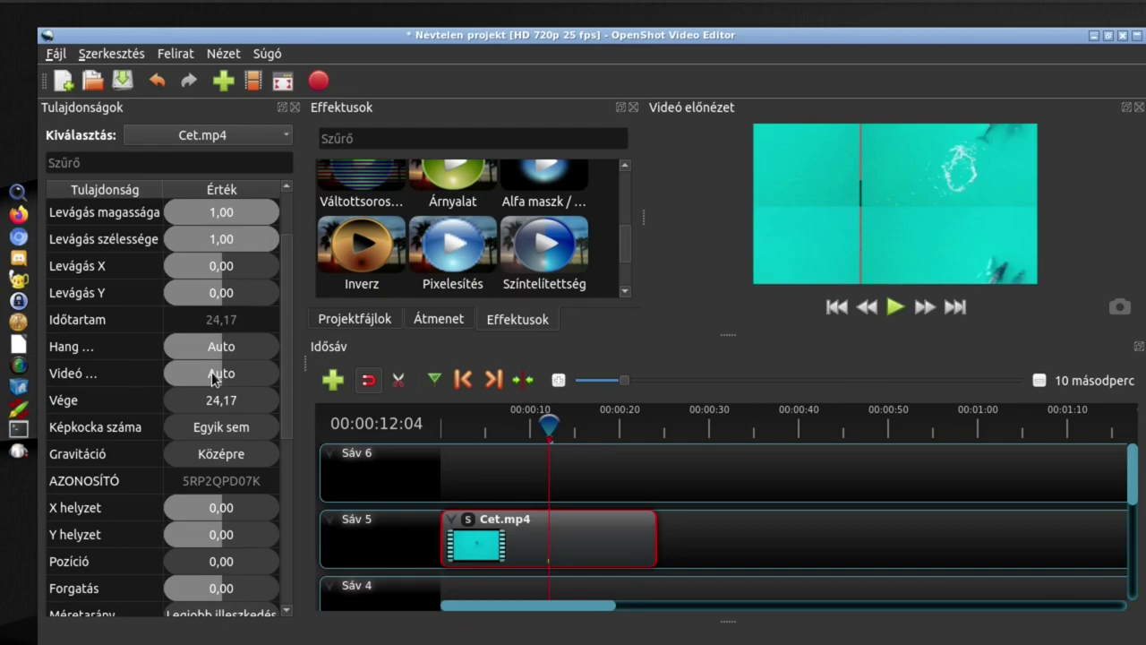
scroll(213, 378, "down", 1)
scroll(213, 380, "down", 1)
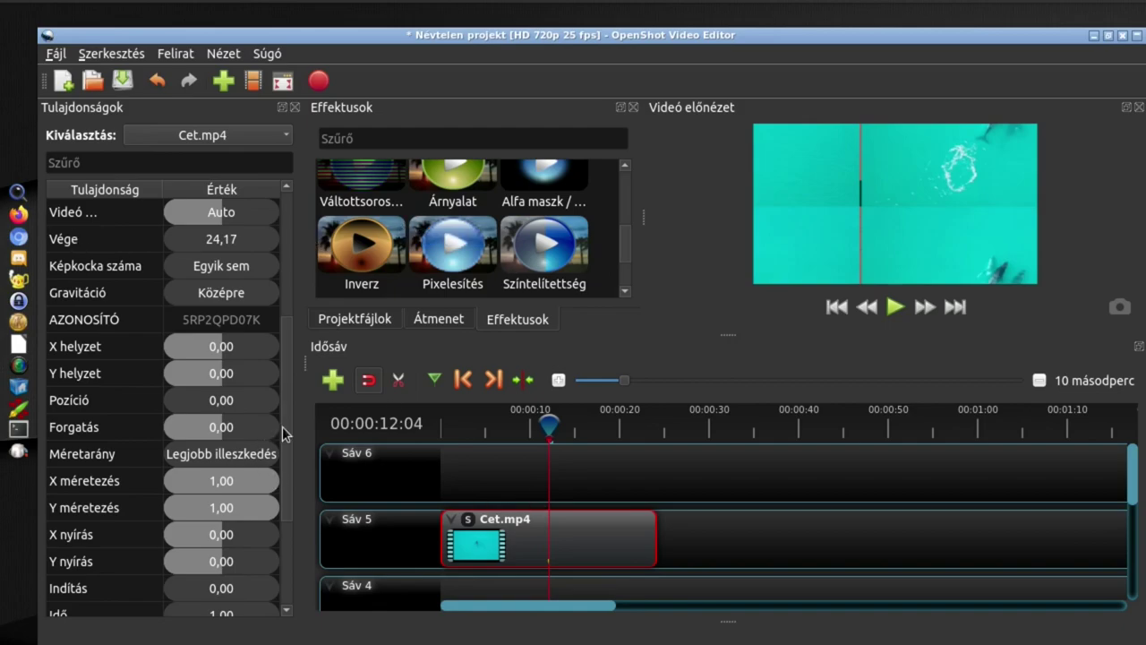
scroll(282, 426, "down", 3)
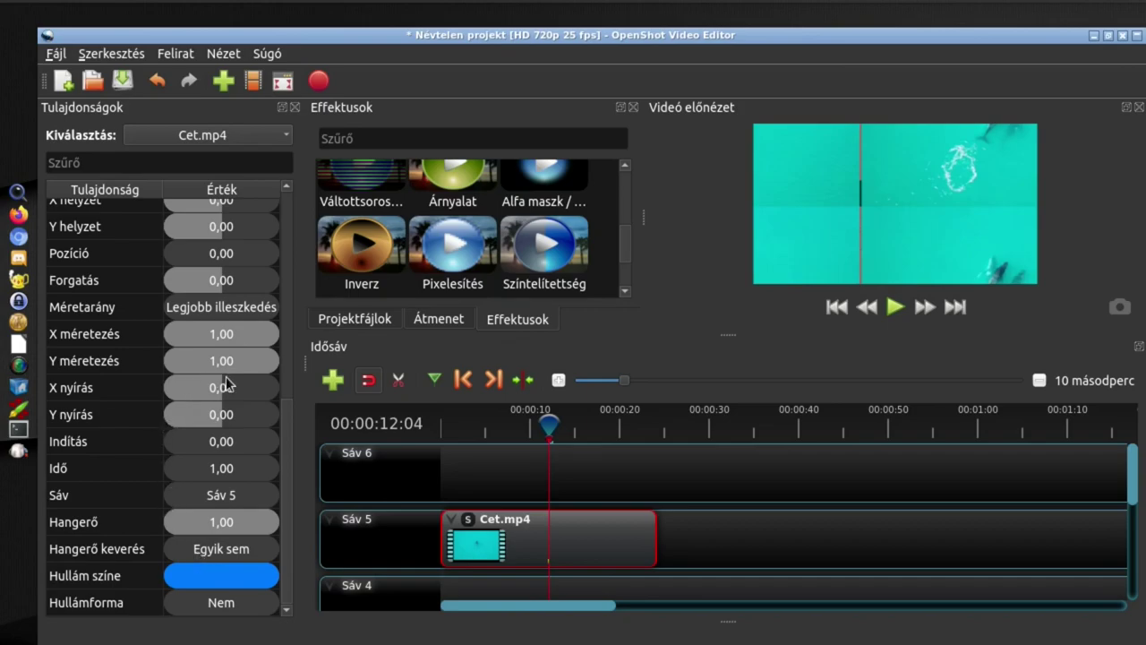
left_click_drag(231, 387, 200, 414)
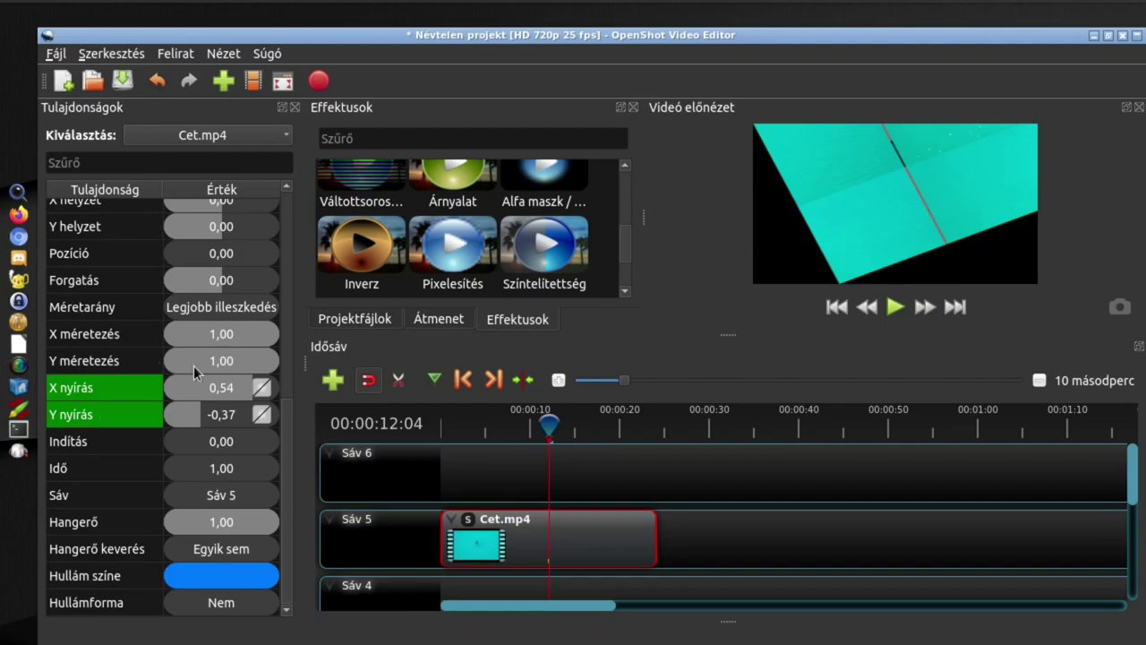
Scale Cet.mp4 to X méretezés 0,55 and Y méretezés 0,28, and set its Y helyzet to -0,25.
left_click_drag(221, 333, 195, 366)
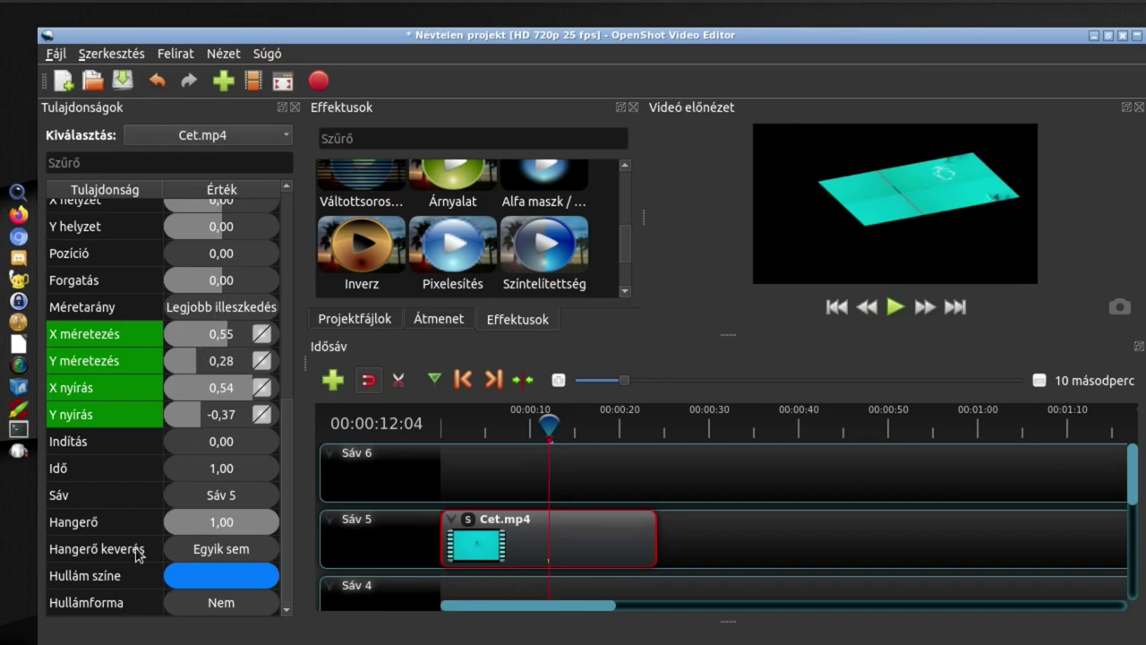
left_click_drag(224, 226, 206, 227)
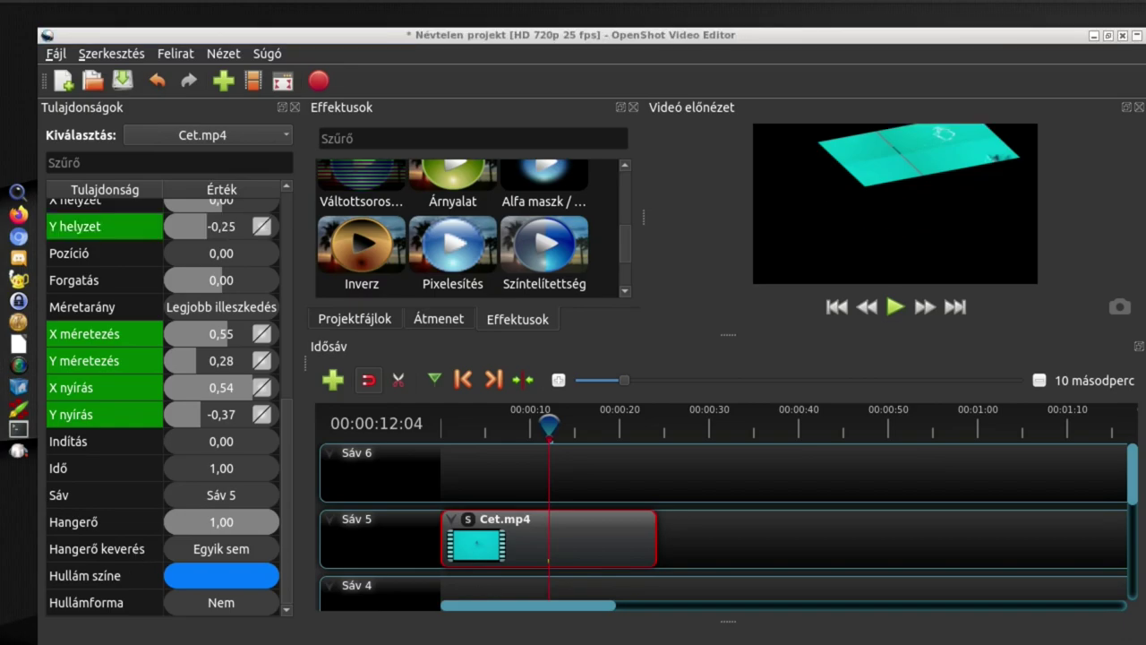